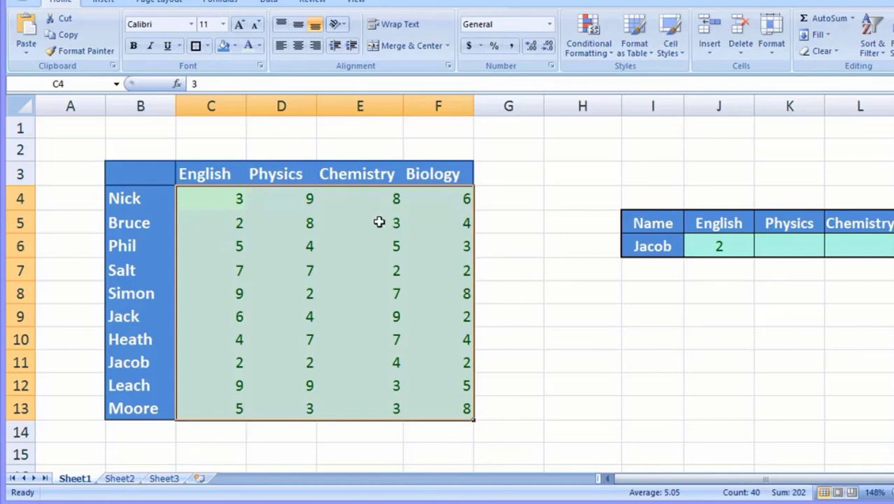
# - Change the lookup name in cell I6 to the student listed in row 6 and check the English result in J6
pyautogui.click(575, 242)
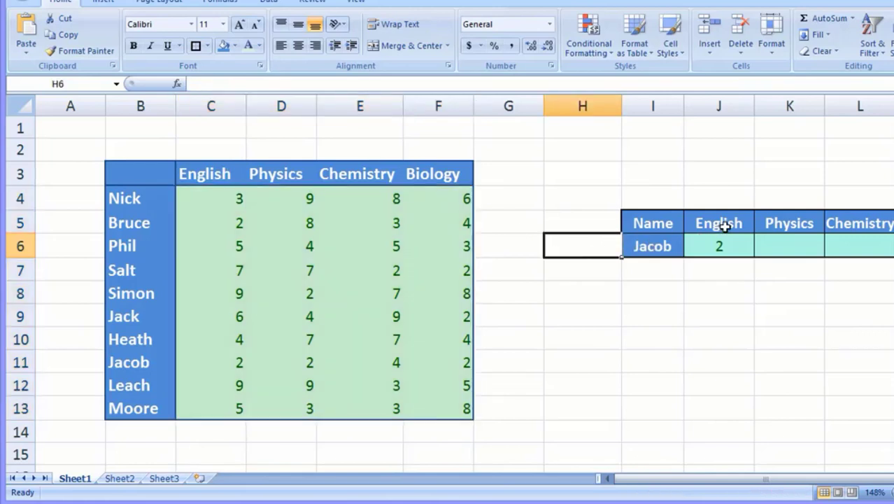
pyautogui.click(666, 246)
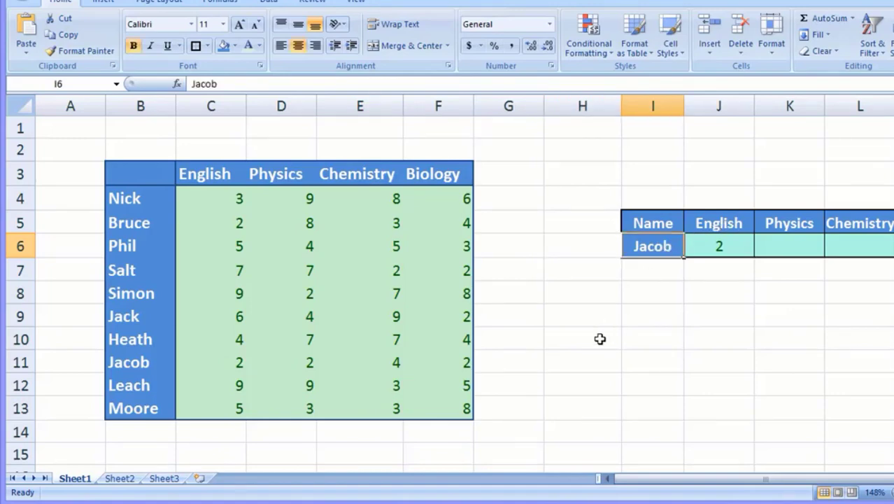
pyautogui.write('P')
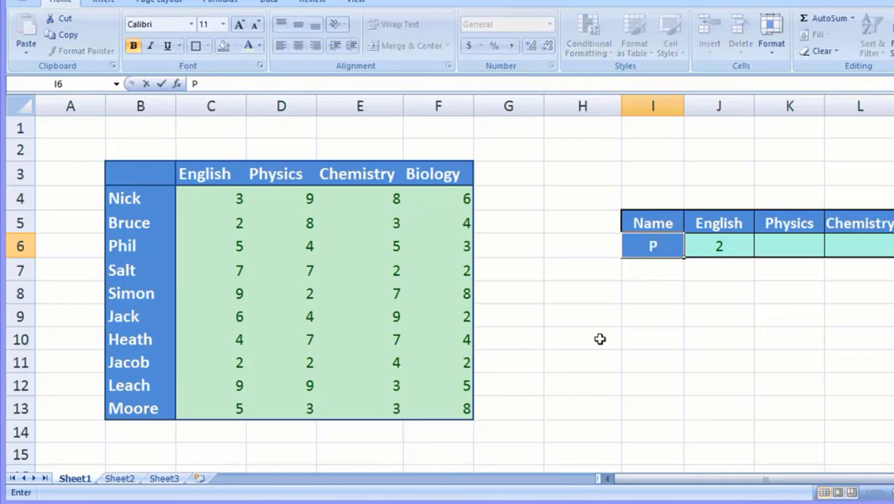
pyautogui.write('hil')
pyautogui.click(718, 249)
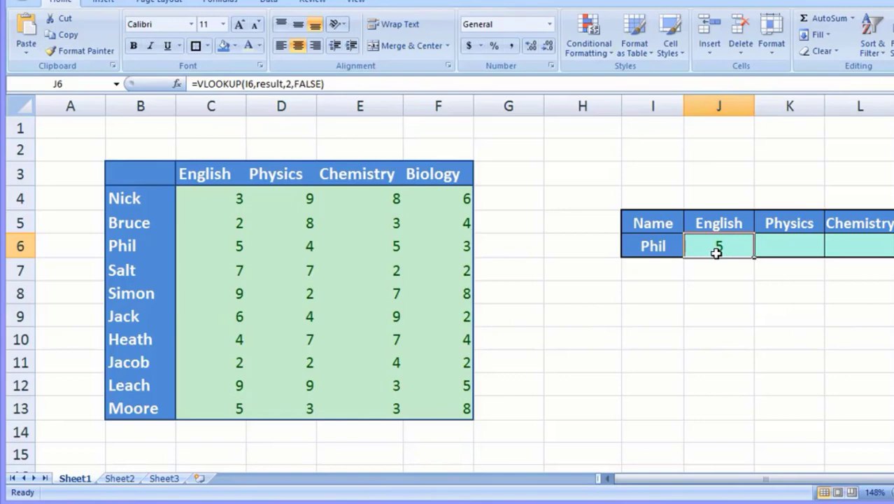
# - Change the lookup name in cell I6 to the student listed in row 5 of the marks table
pyautogui.click(659, 244)
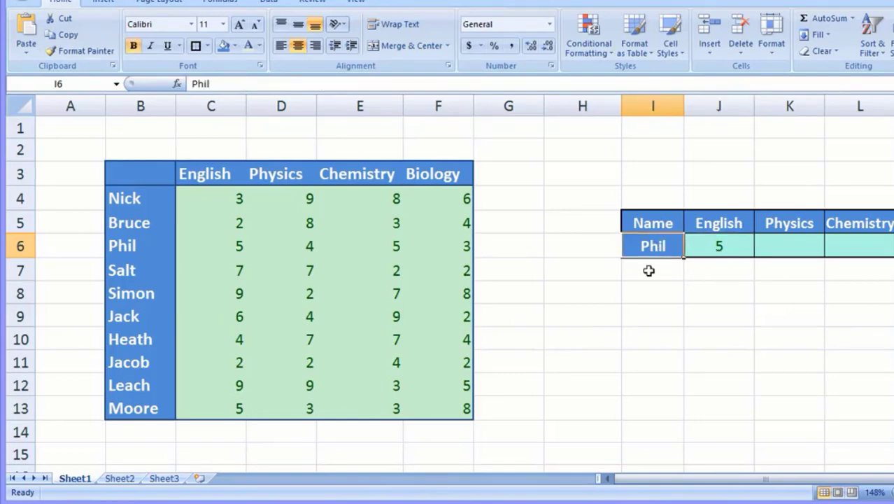
pyautogui.write('B')
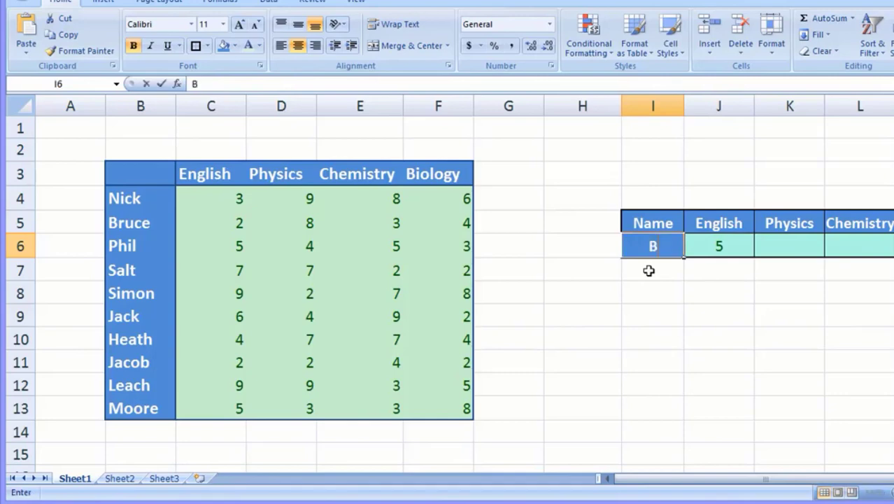
pyautogui.write('ruce')
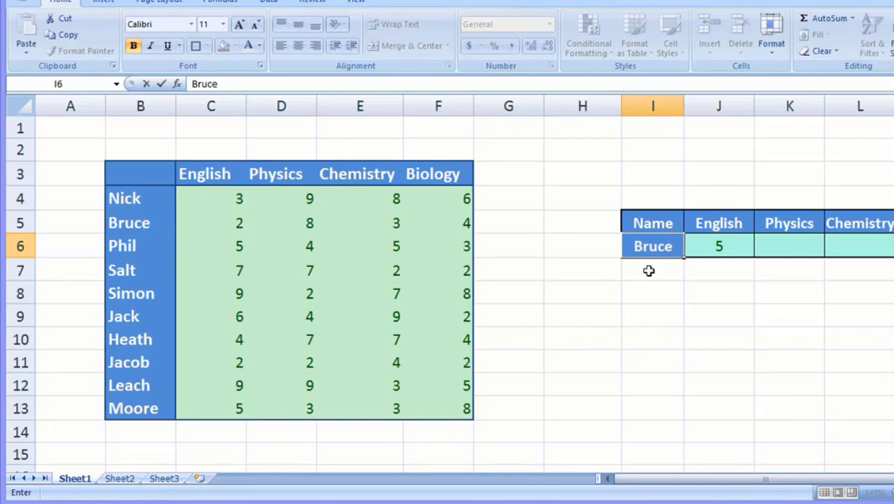
pyautogui.press('Return')
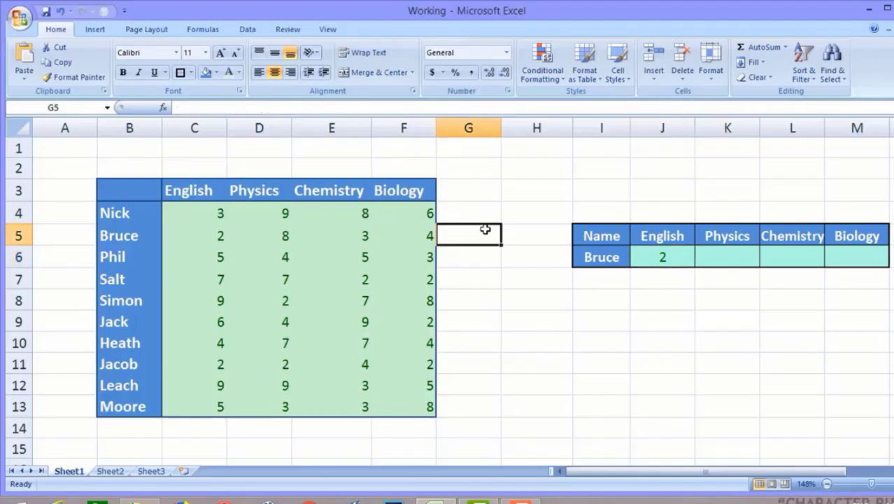
pyautogui.click(522, 220)
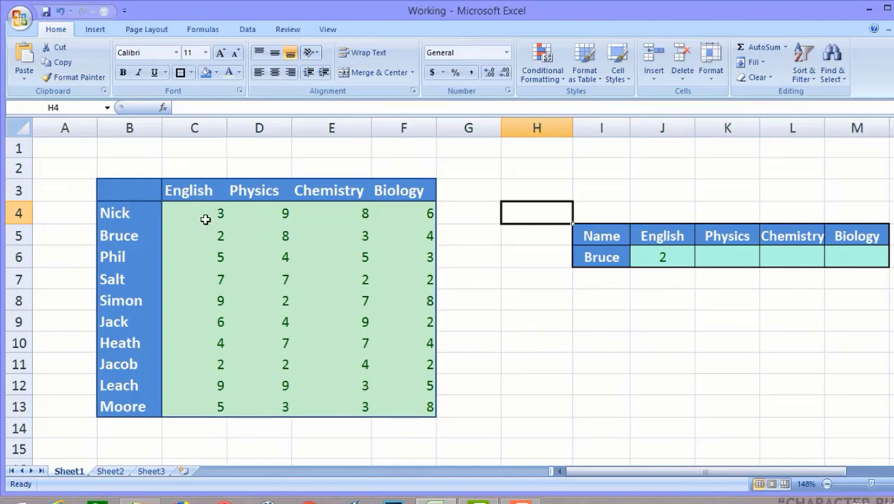
pyautogui.moveTo(133, 190); pyautogui.dragTo(427, 407)
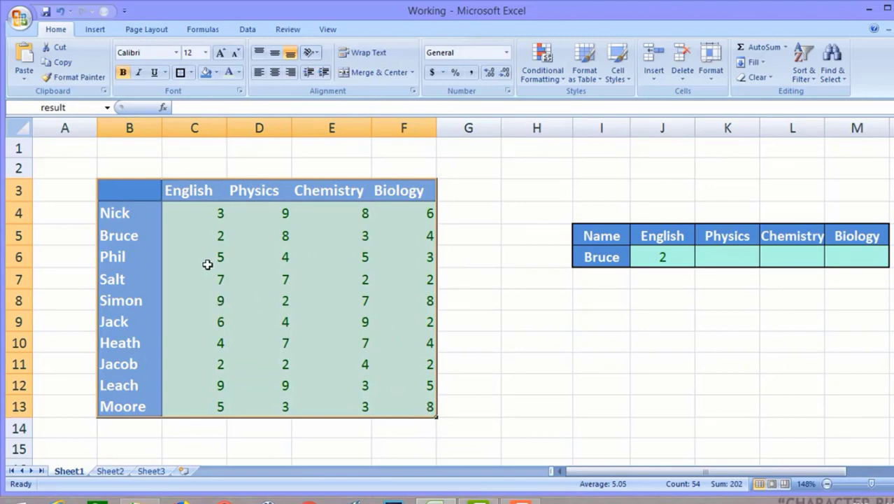
pyautogui.rightClick(175, 282)
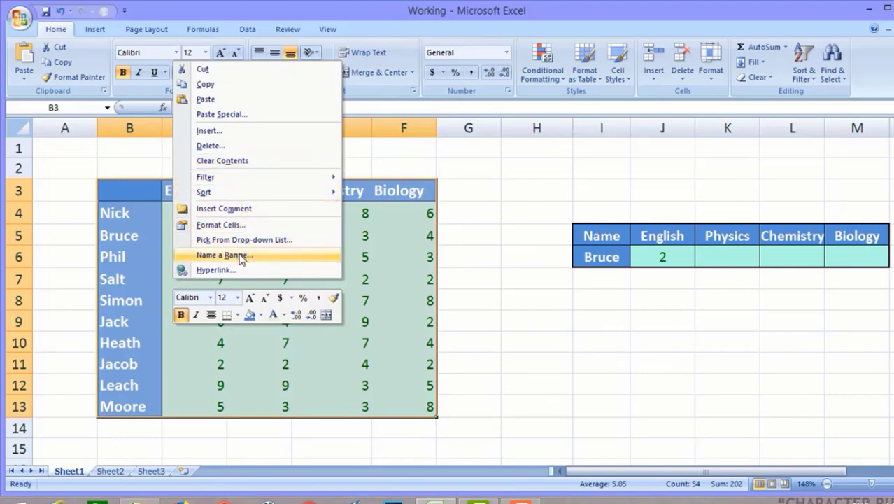
pyautogui.press('Escape')
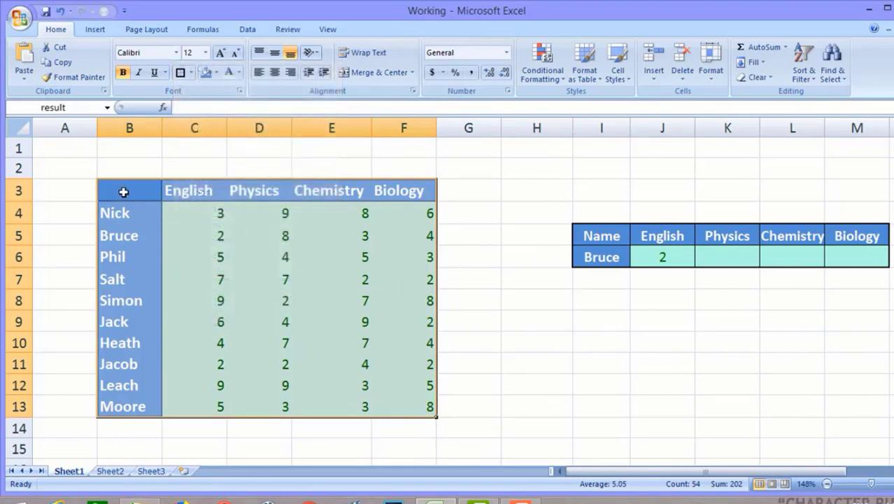
# - Try to name the whole marks table, range B3:F13, "students score" with workbook scope
pyautogui.moveTo(128, 194); pyautogui.dragTo(399, 402)
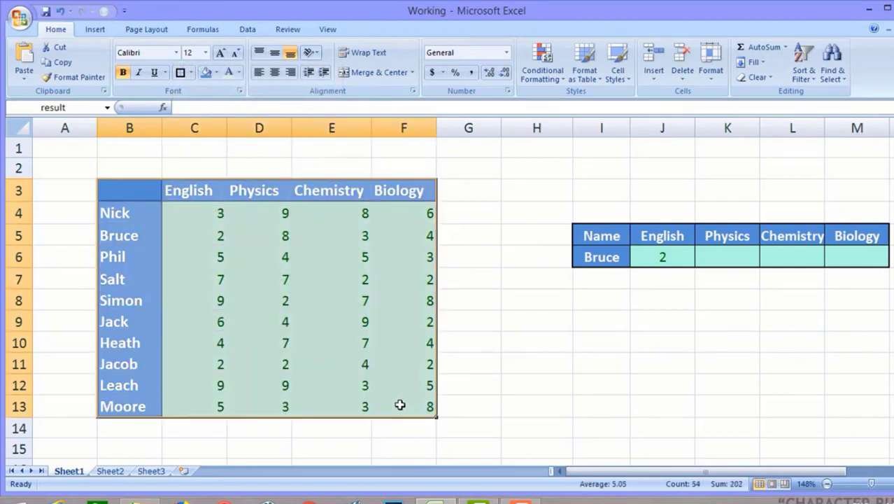
pyautogui.rightClick(348, 326)
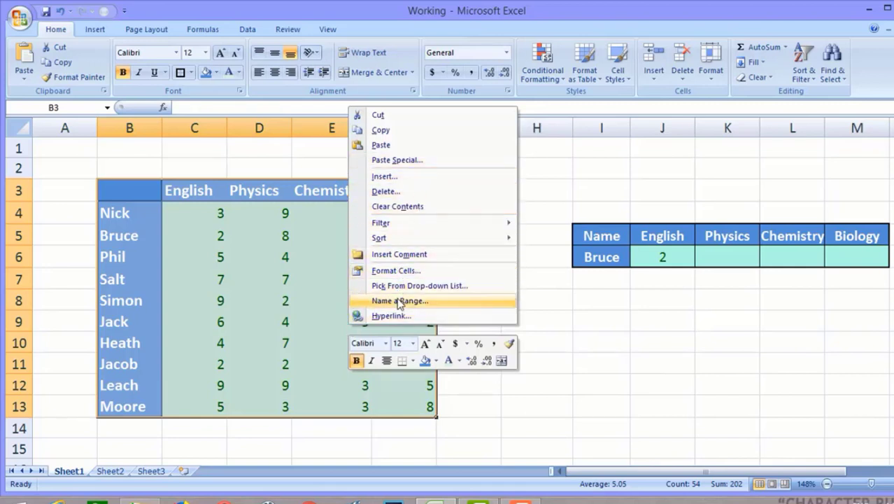
pyautogui.click(448, 306)
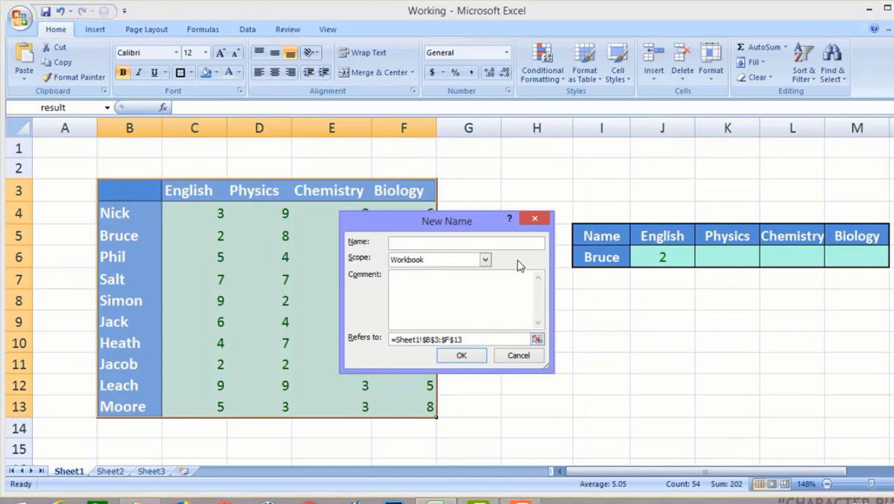
pyautogui.write('students score')
pyautogui.click(462, 356)
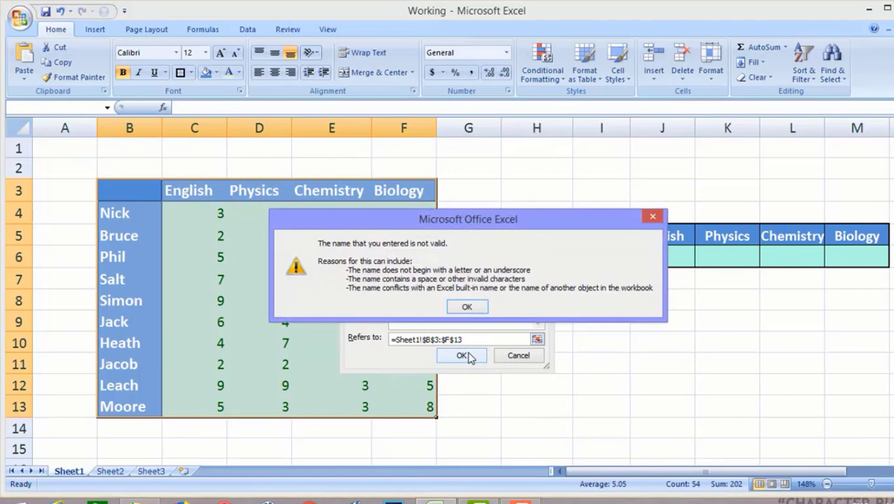
pyautogui.click(464, 307)
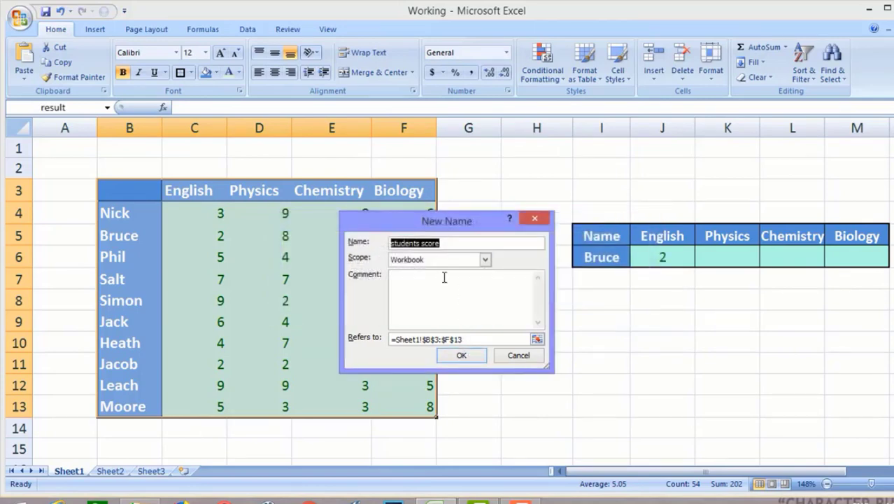
# - Correct the new range name to the single word "scores" and create the named range
pyautogui.click(422, 243)
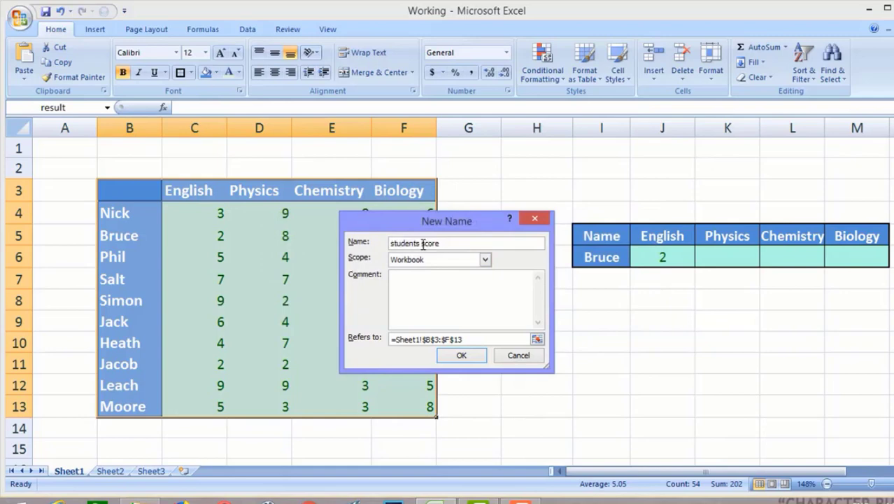
pyautogui.press('BackSpace')
pyautogui.press('BackSpace')
pyautogui.press('BackSpace')
pyautogui.press('BackSpace')
pyautogui.press('BackSpace')
pyautogui.press('BackSpace')
pyautogui.press('BackSpace')
pyautogui.press('BackSpace')
pyautogui.press('BackSpace')
pyautogui.write('s')
pyautogui.click(463, 355)
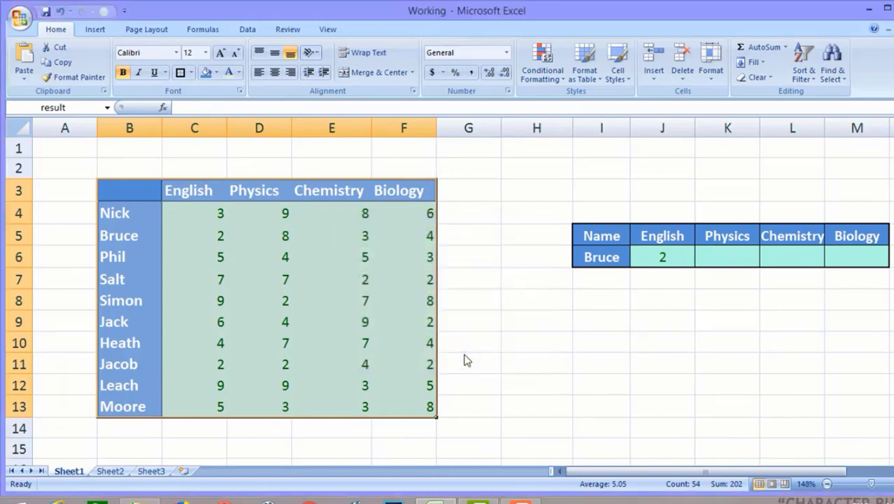
pyautogui.click(464, 355)
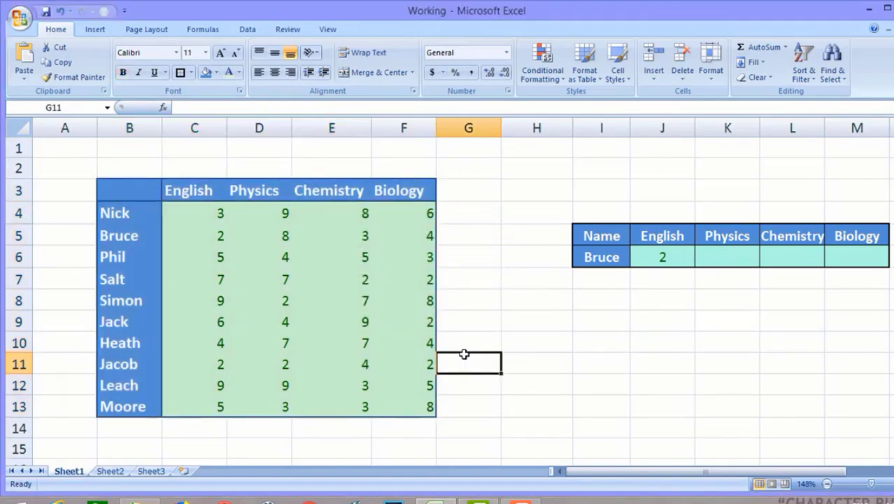
pyautogui.click(536, 325)
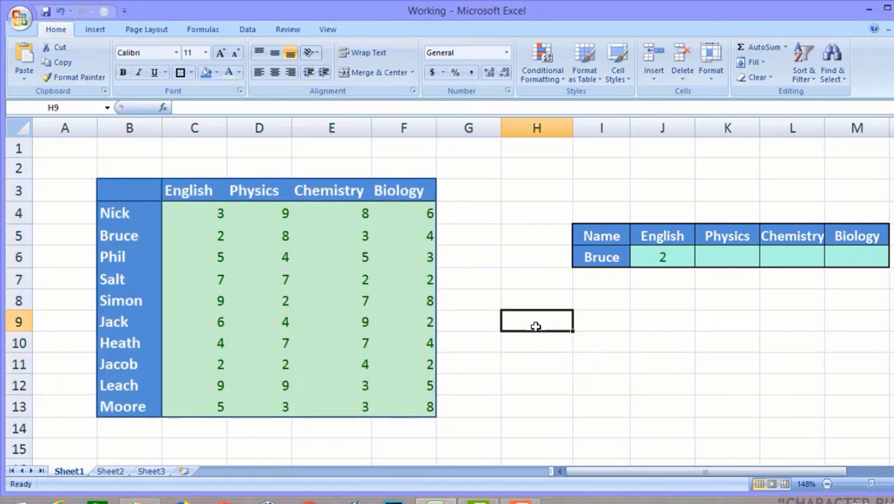
# - Clear only the contents of cell J6 under English in the lookup table, keeping its formatting
pyautogui.click(712, 256)
pyautogui.click(670, 258)
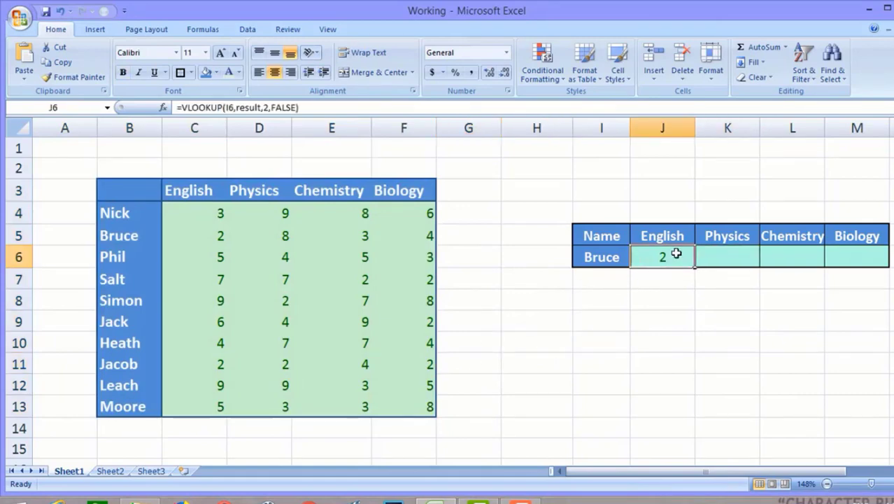
pyautogui.click(759, 77)
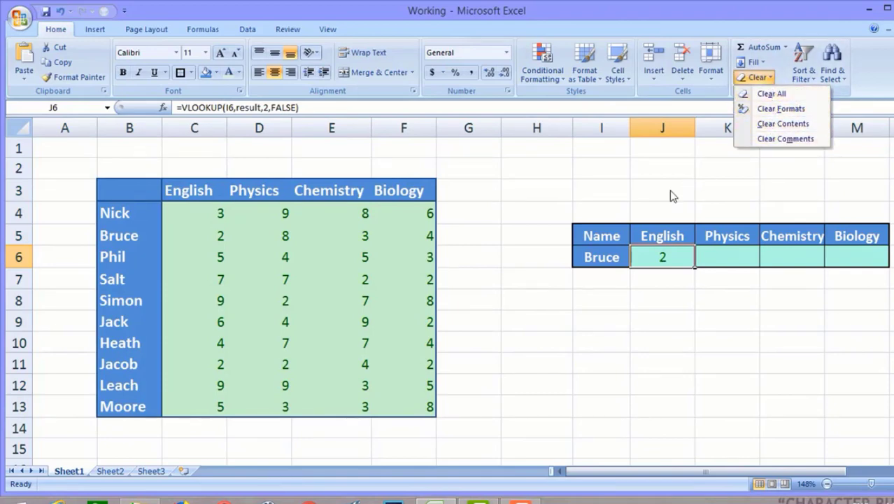
pyautogui.click(773, 124)
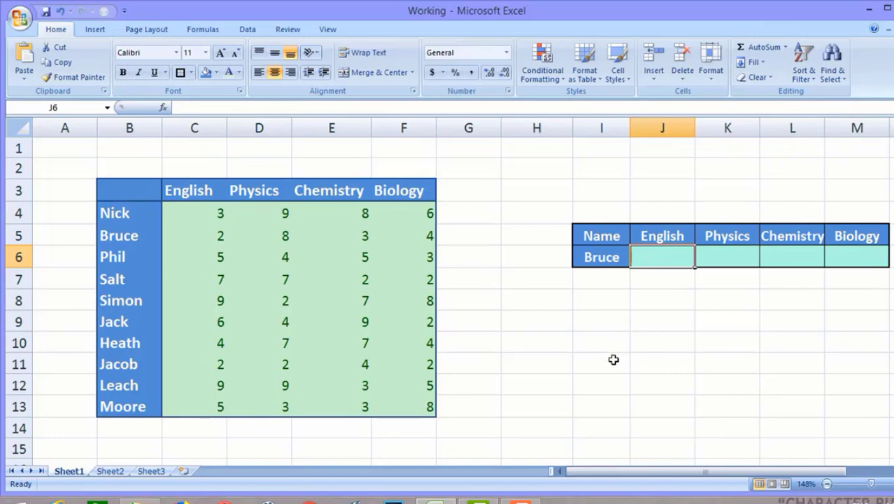
# - Begin a VLOOKUP formula in cell J6 under English, using the name cell I6 as the lookup value
pyautogui.write('=')
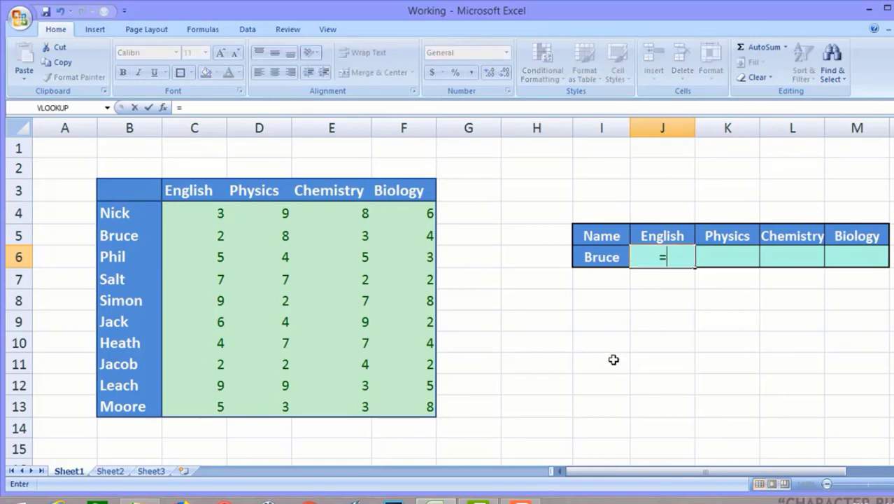
pyautogui.press('BackSpace')
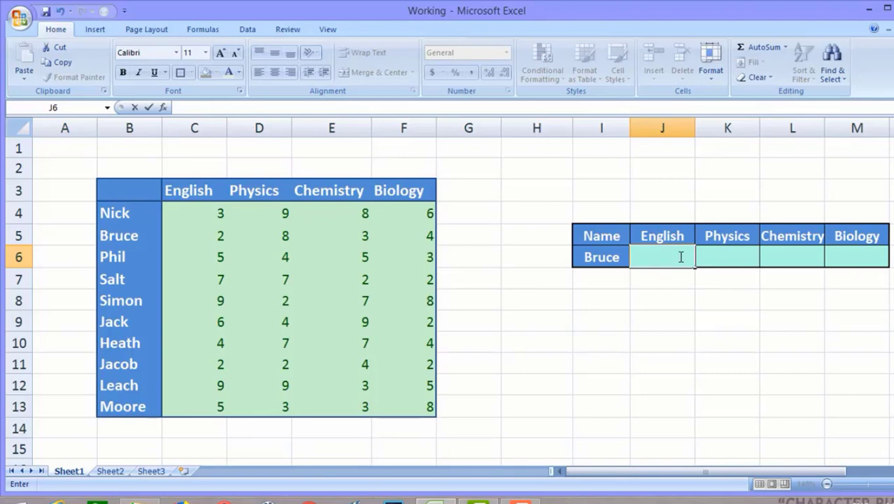
pyautogui.write('=')
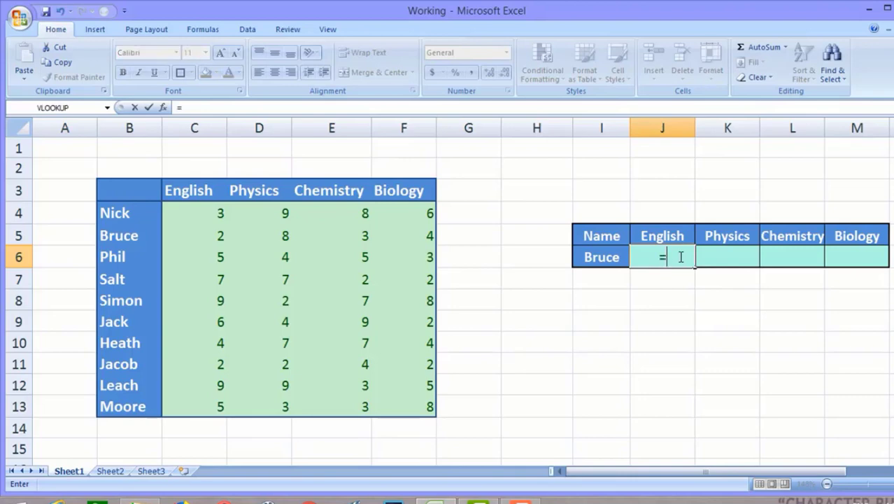
pyautogui.write('v')
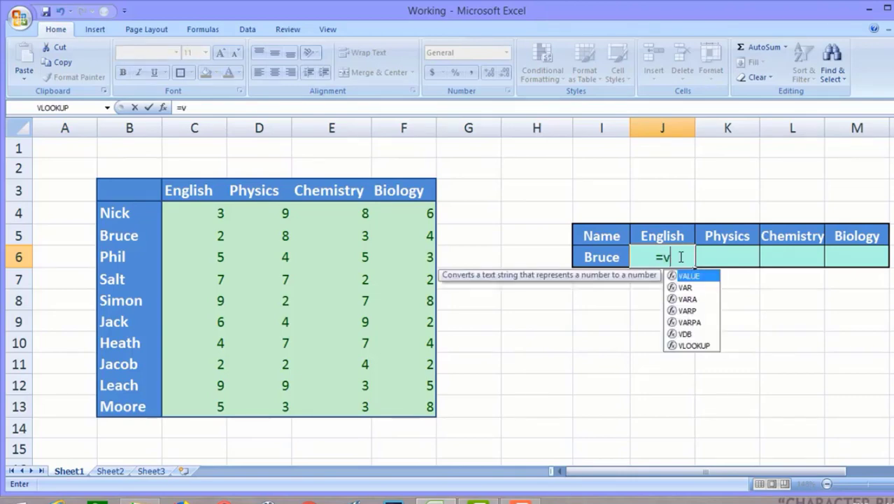
pyautogui.write('loo')
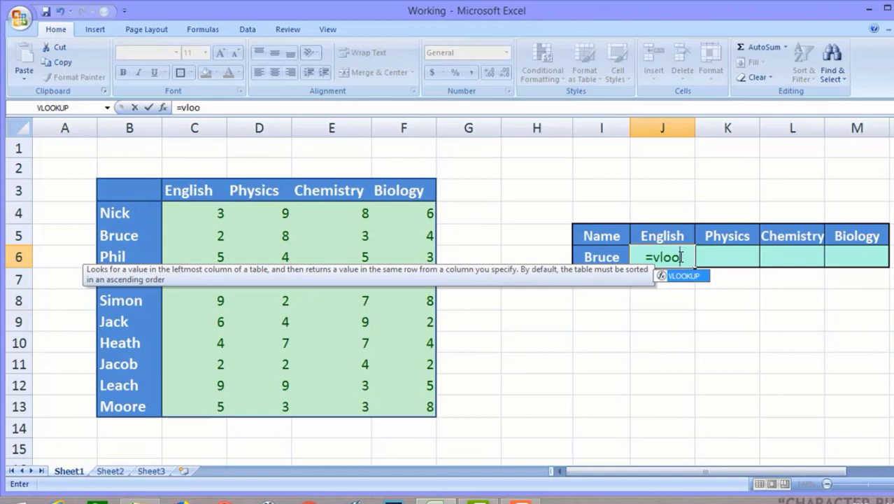
pyautogui.write('k')
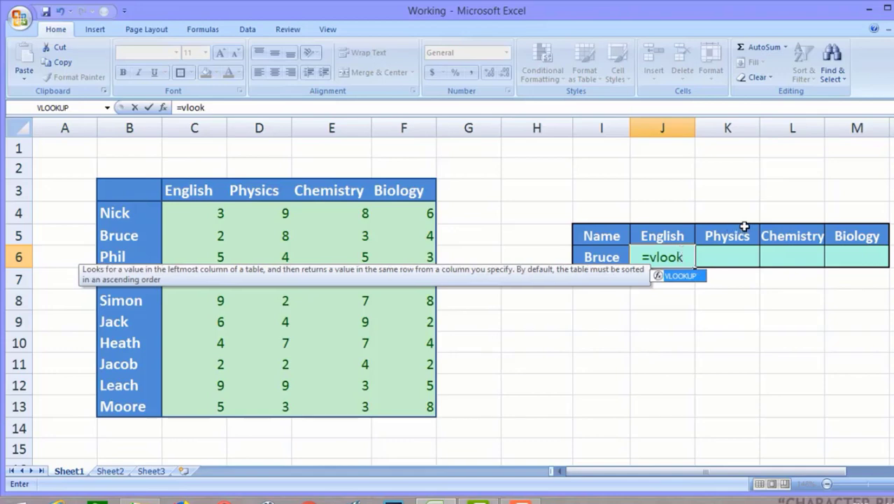
pyautogui.write('up')
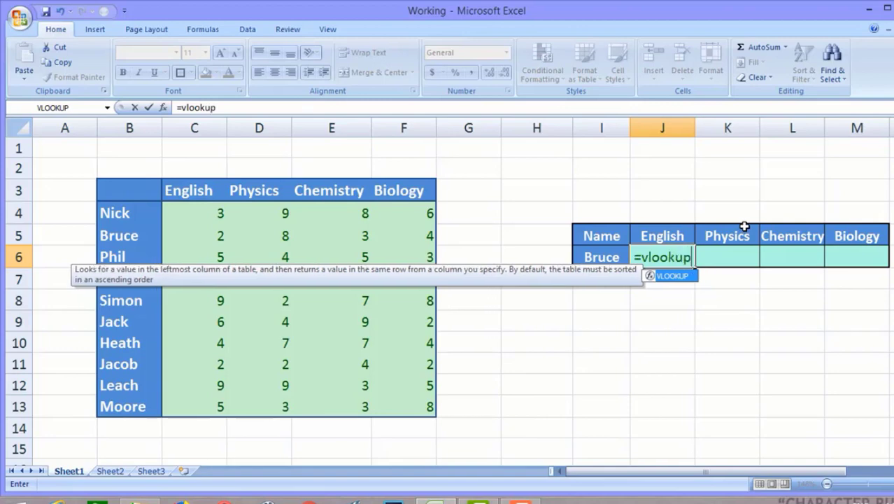
pyautogui.write('(')
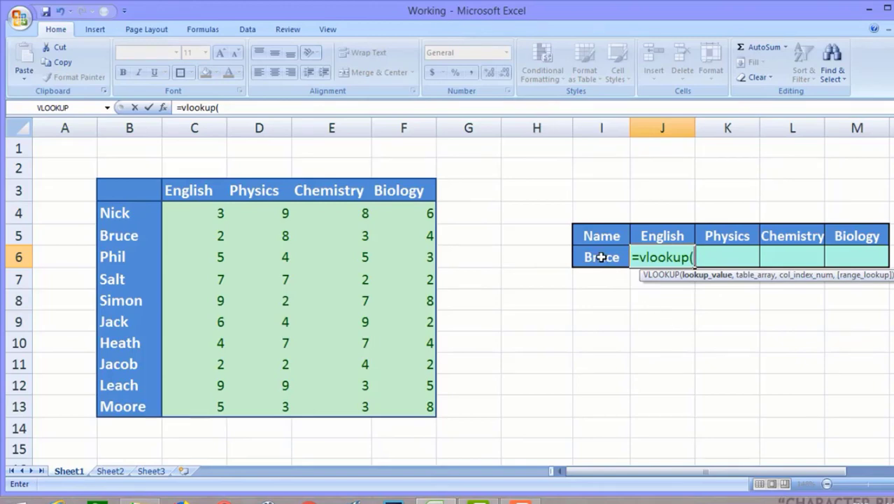
pyautogui.click(601, 257)
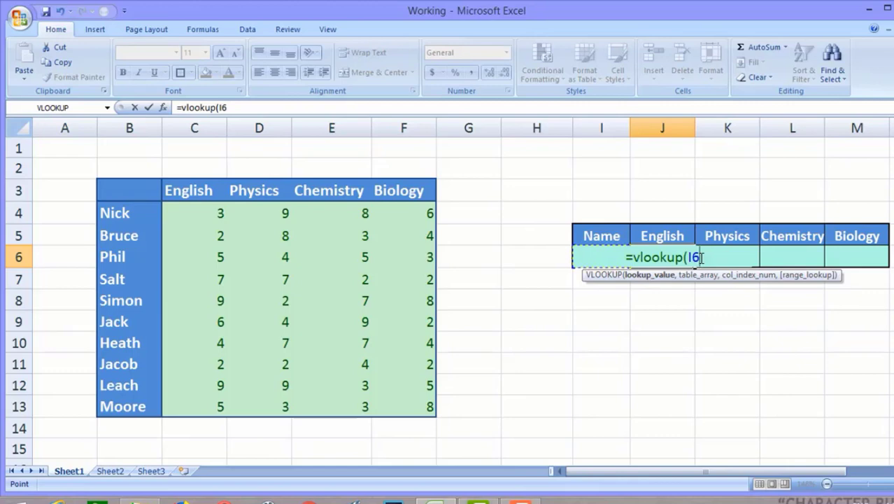
pyautogui.write(',')
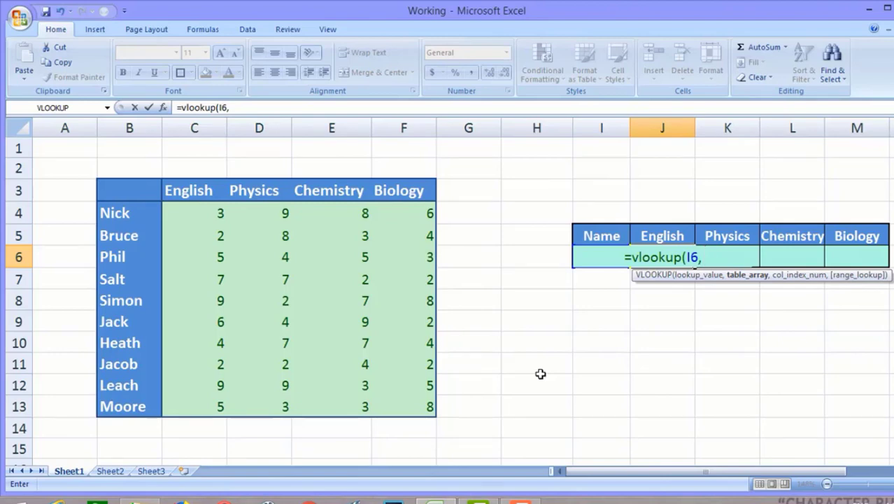
# - Complete the English formula with the named range scores as table array, column index 2 and FALSE for exact match
pyautogui.write('sc')
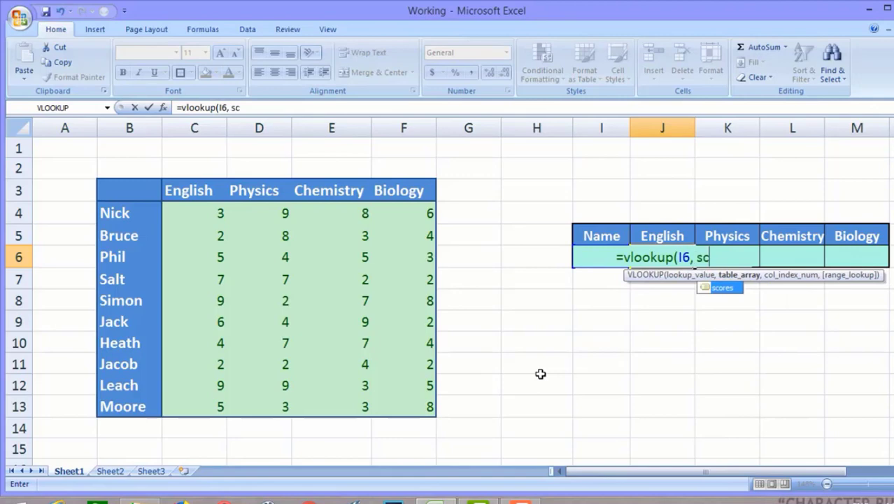
pyautogui.write('ores')
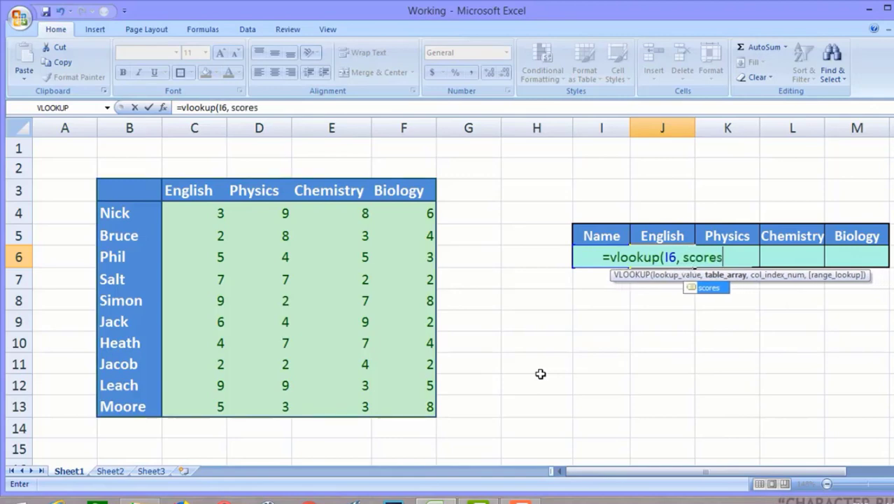
pyautogui.write(',')
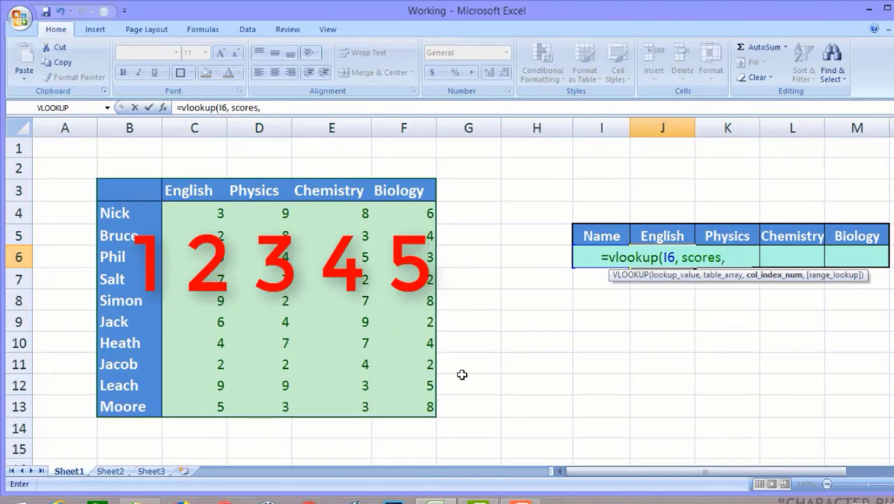
pyautogui.write('2')
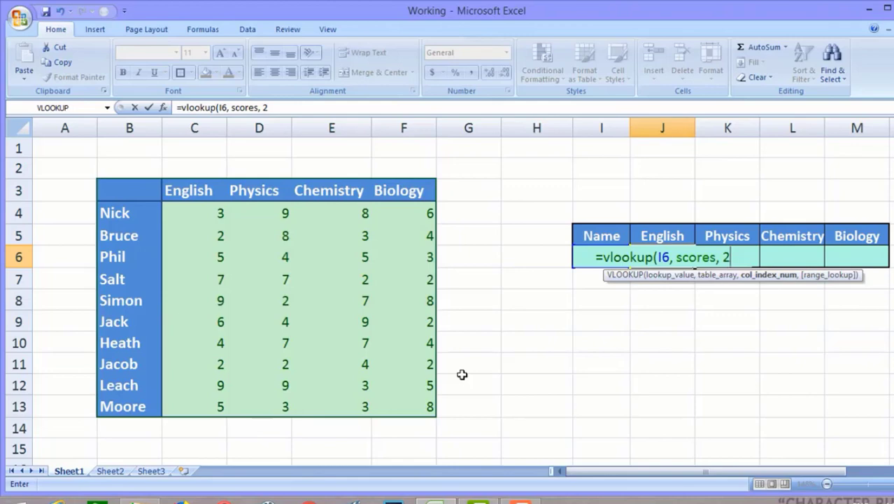
pyautogui.write(',')
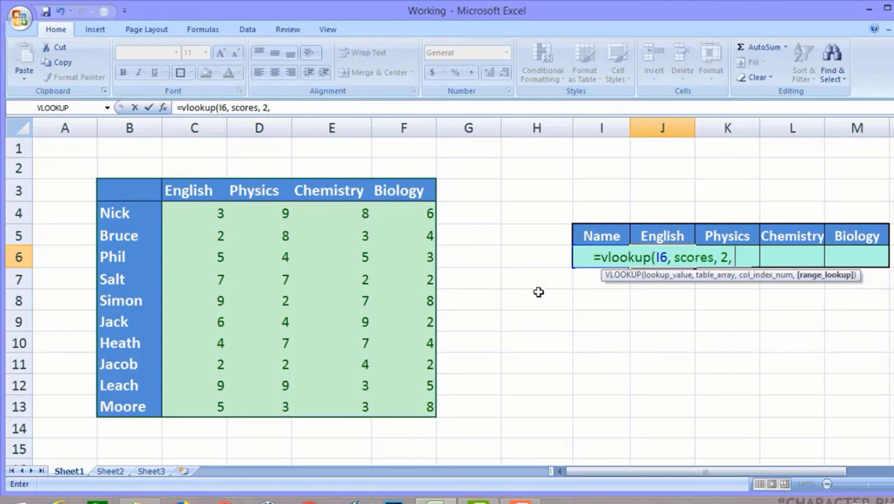
pyautogui.write('FALSE')
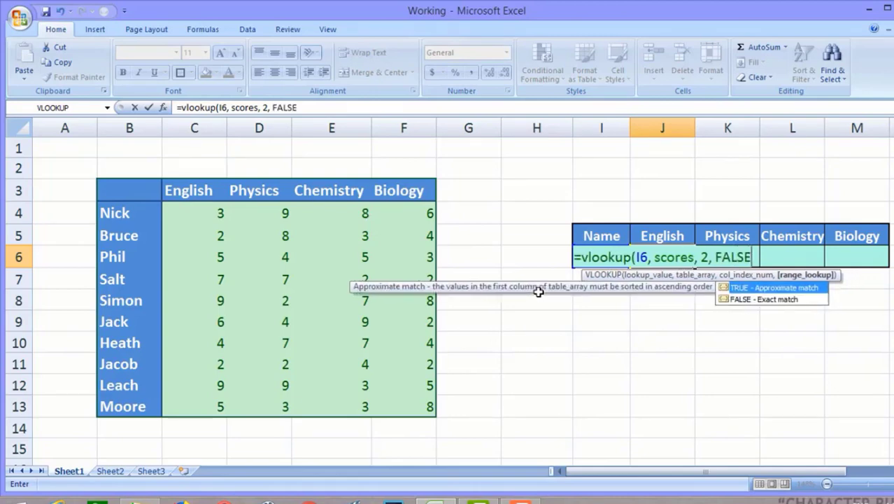
pyautogui.press('Escape')
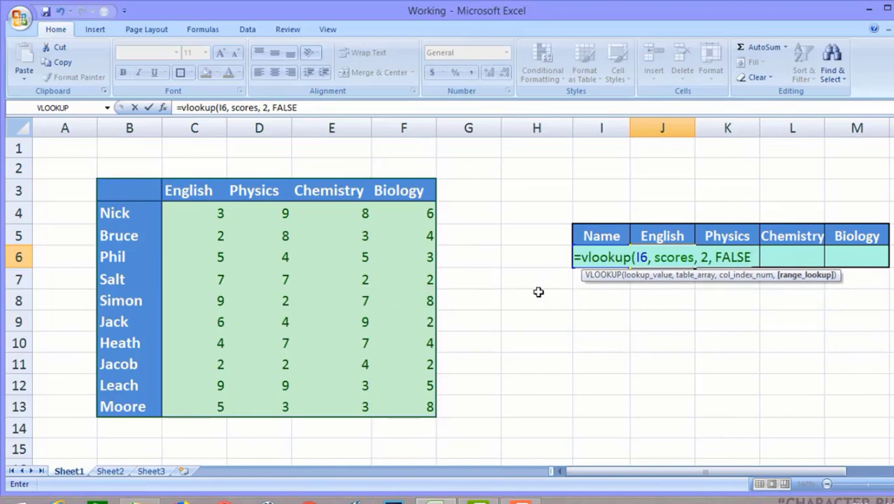
pyautogui.write(')')
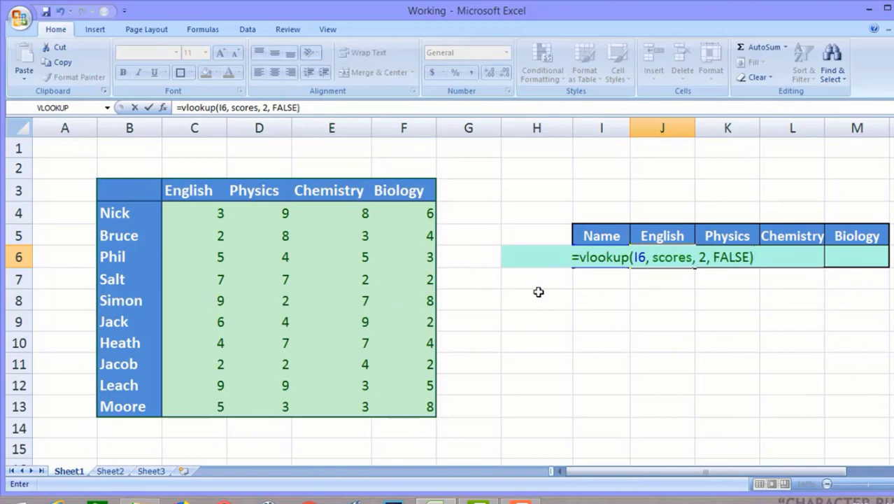
pyautogui.press('Return')
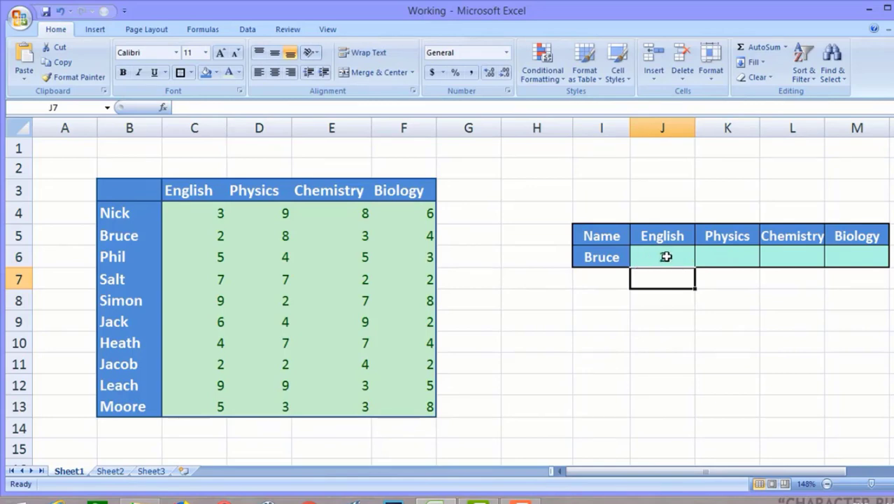
# - Begin a VLOOKUP formula in cell K6 under Physics, with I6 as the lookup value
pyautogui.click(717, 257)
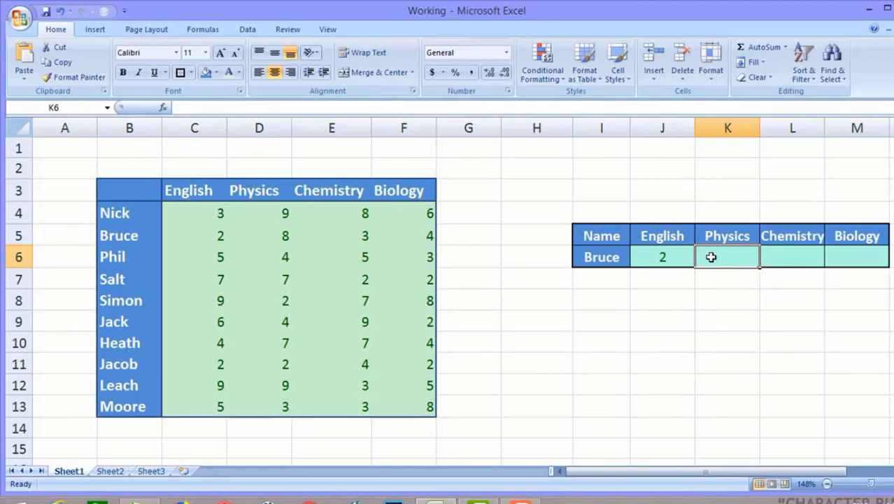
pyautogui.write('=')
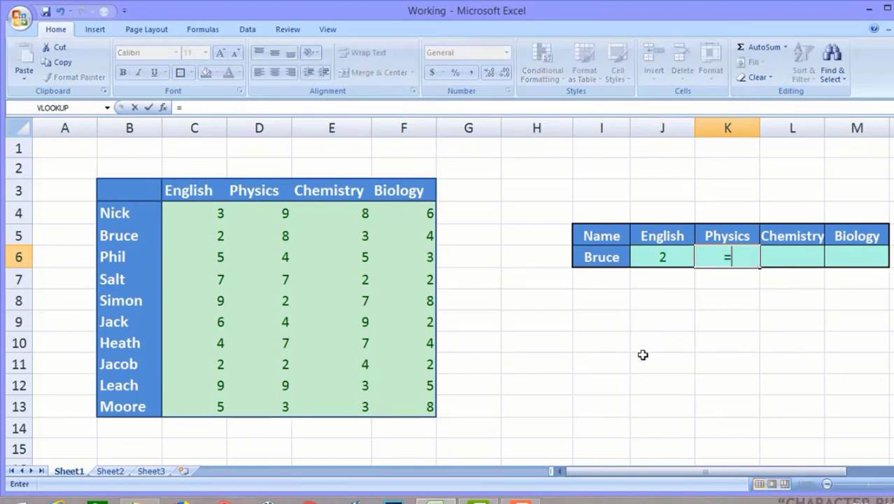
pyautogui.write('v')
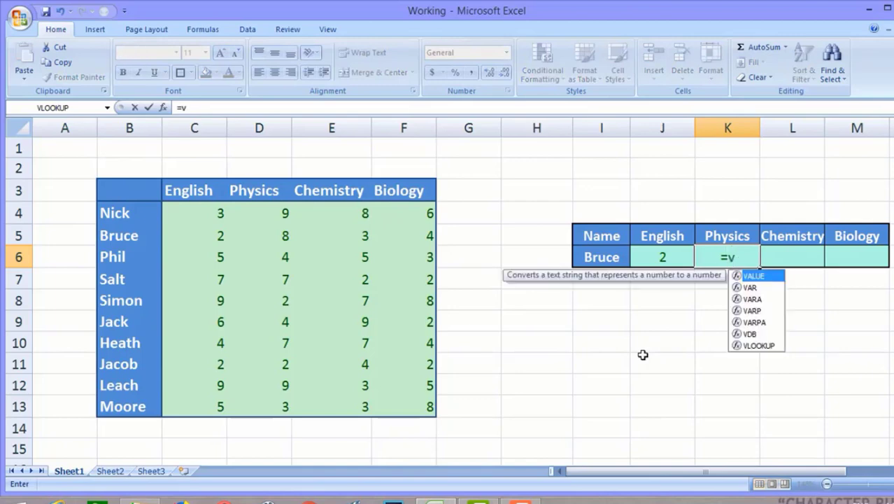
pyautogui.write('lookup')
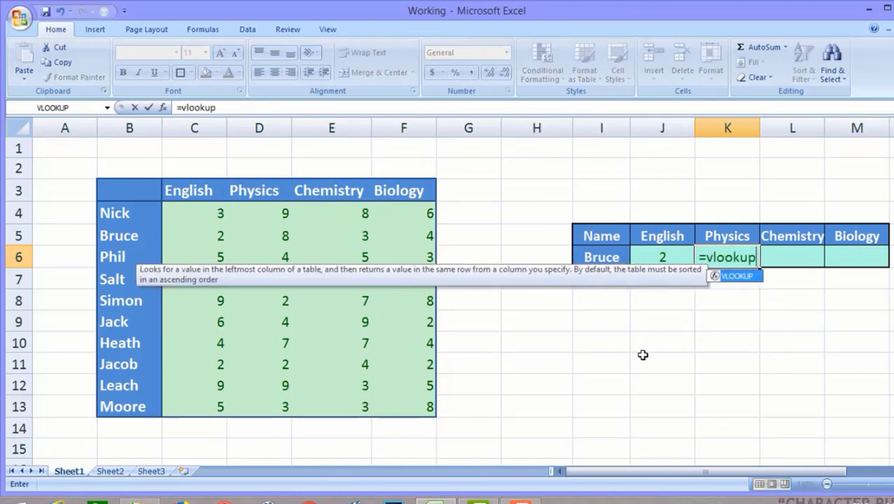
pyautogui.write('(')
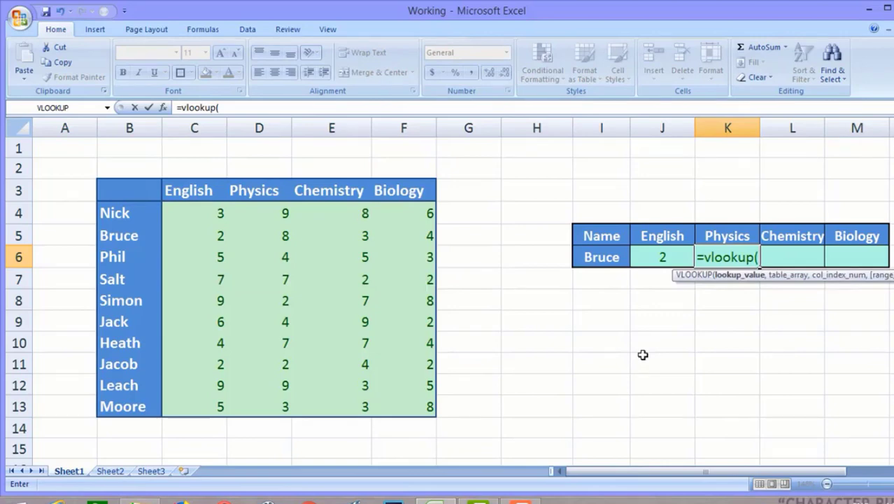
pyautogui.write('I')
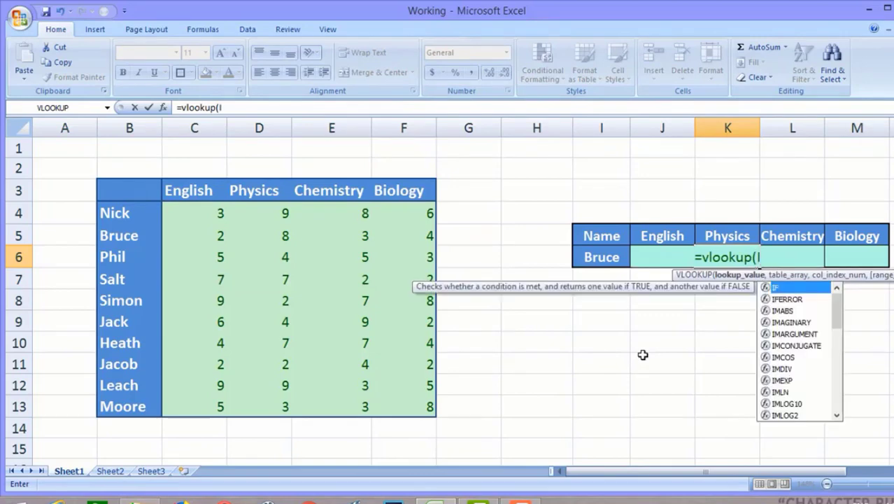
pyautogui.write('6,')
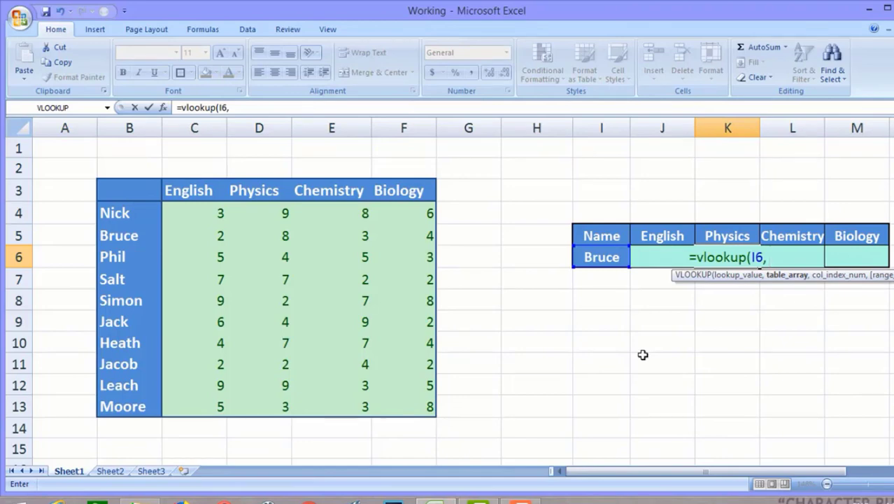
# - Give the Physics VLOOKUP formula the cell range b3:f13 as its table array
pyautogui.write(' b')
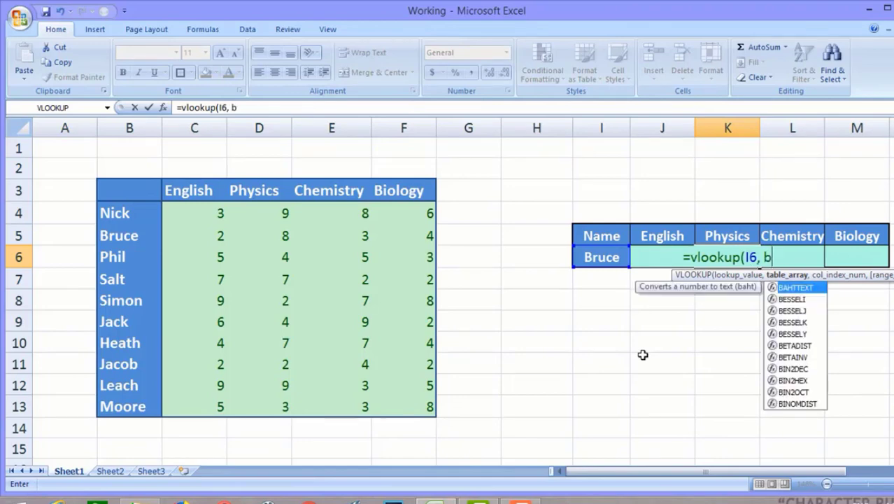
pyautogui.write('3')
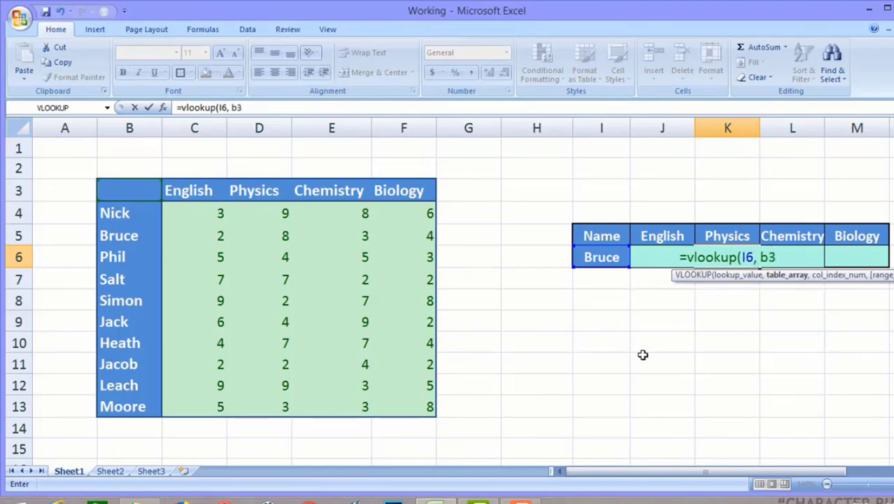
pyautogui.write(':')
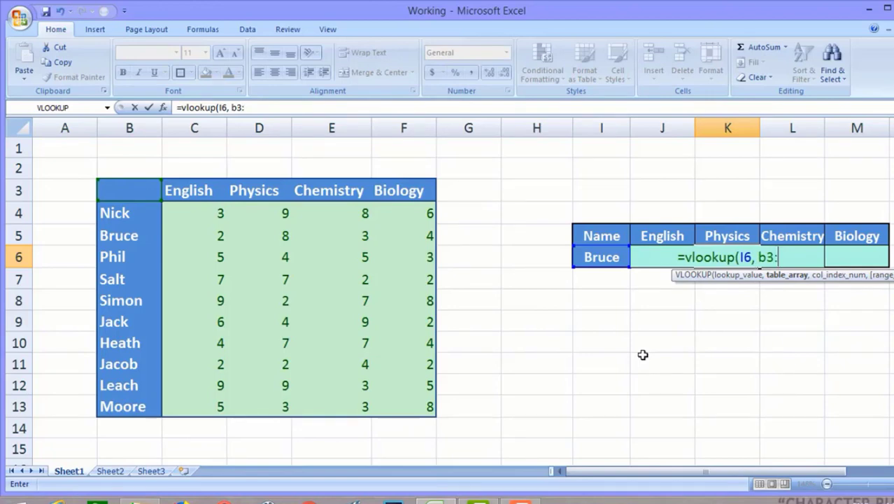
pyautogui.write('f13')
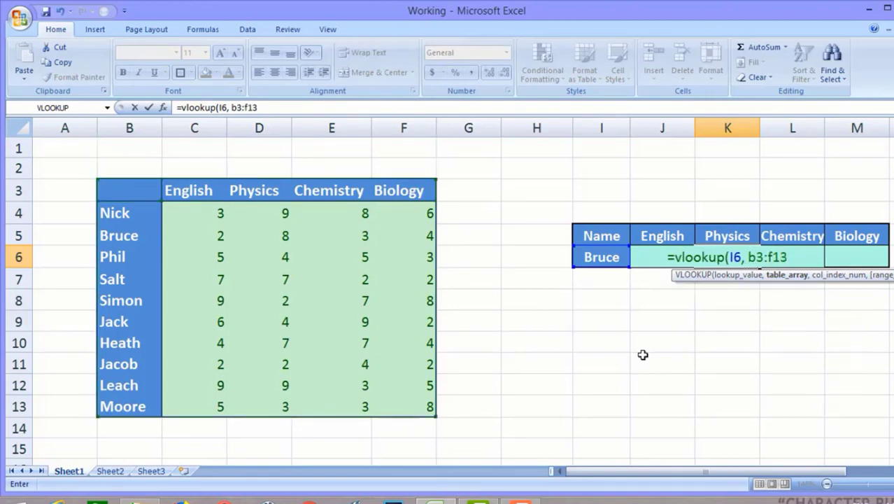
pyautogui.write(')')
pyautogui.press('BackSpace')
pyautogui.write(',')
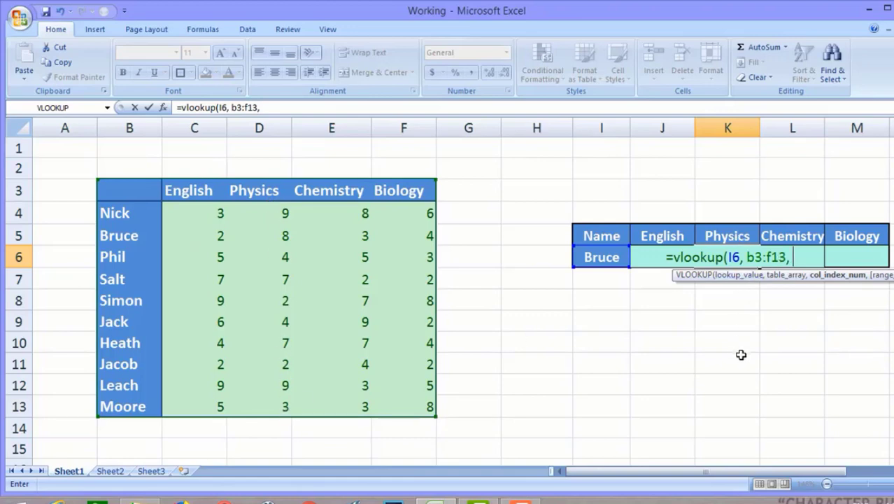
# - Complete the Physics VLOOKUP formula with column index 3 and FALSE for exact match
pyautogui.write('3')
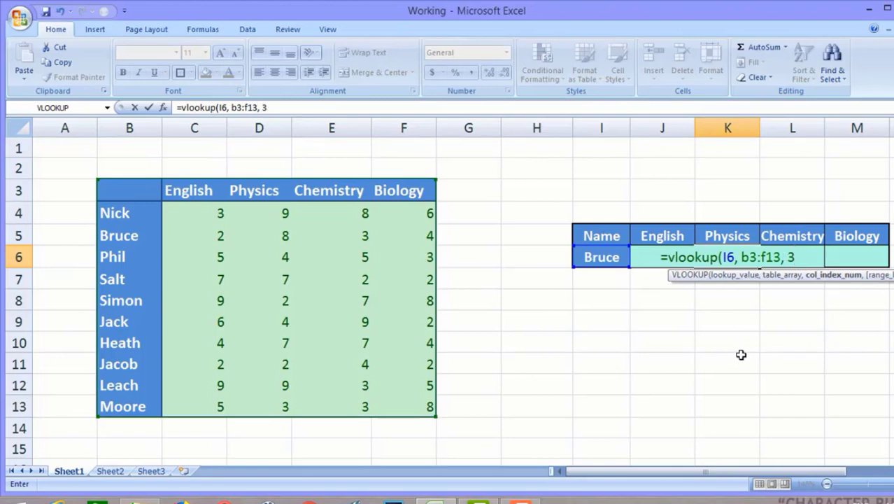
pyautogui.write(',')
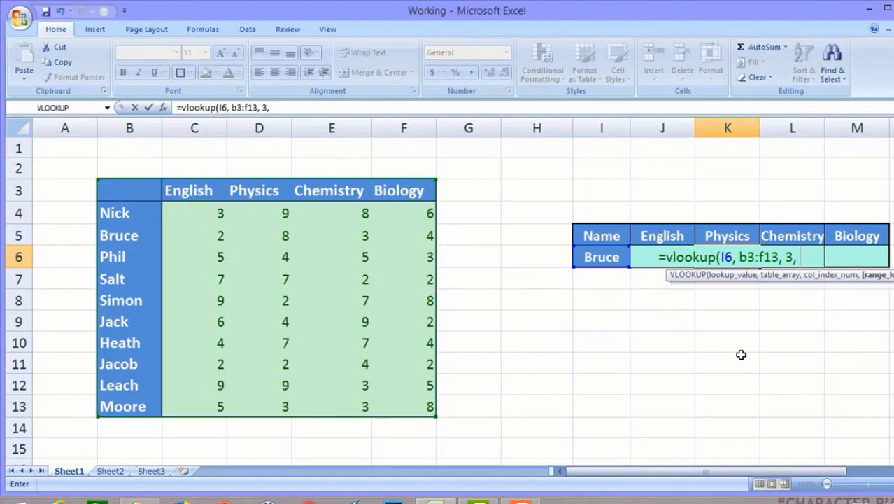
pyautogui.write('FALS')
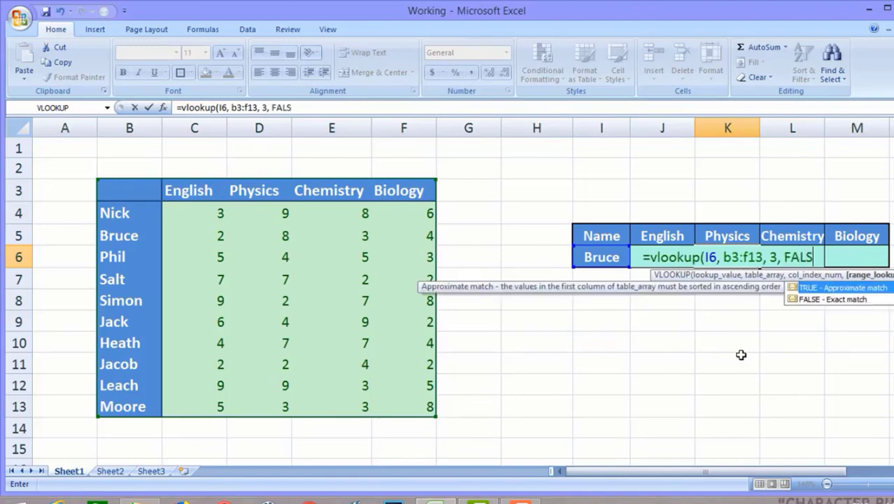
pyautogui.write('E')
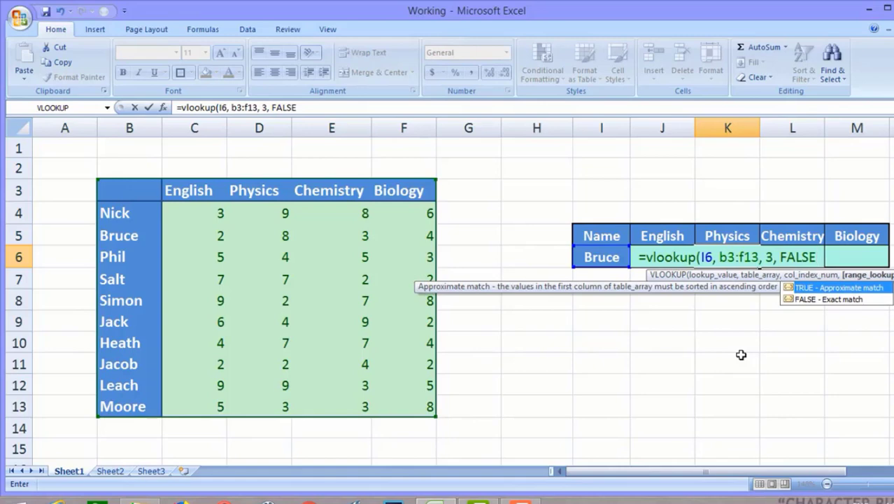
pyautogui.write(')')
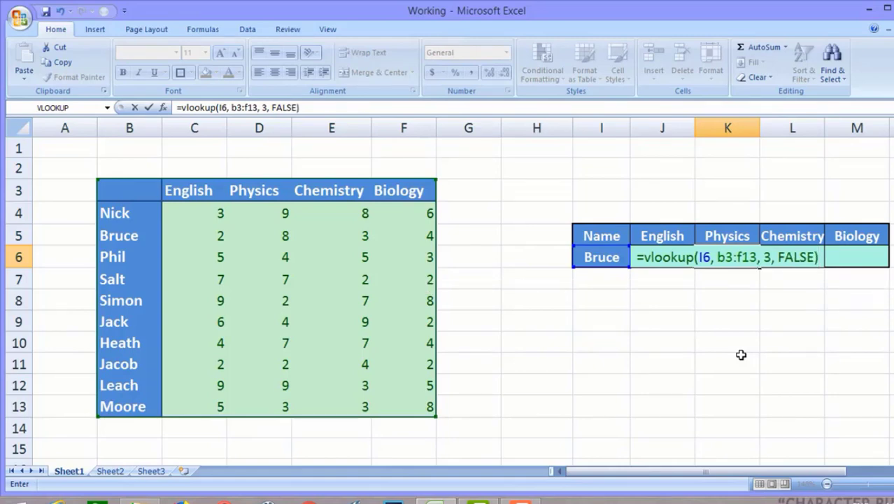
pyautogui.press('Return')
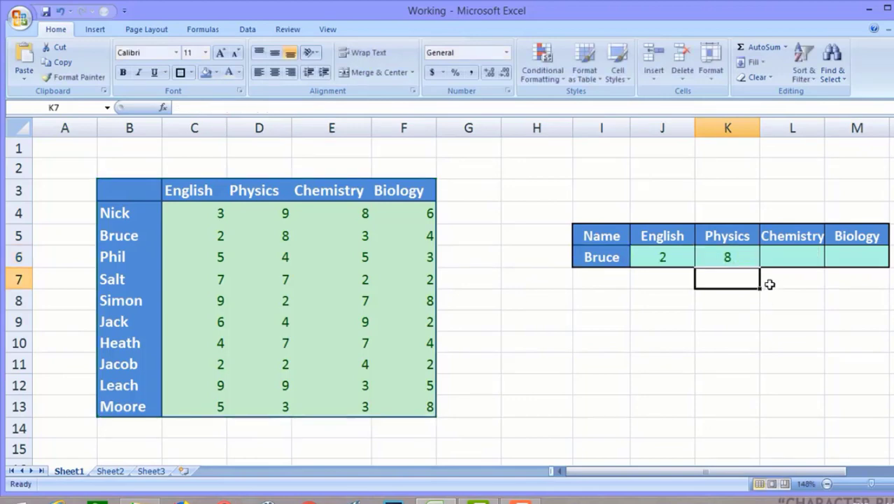
# - Begin a VLOOKUP formula in cell L6 under Chemistry, with i6 as the lookup value
pyautogui.click(782, 256)
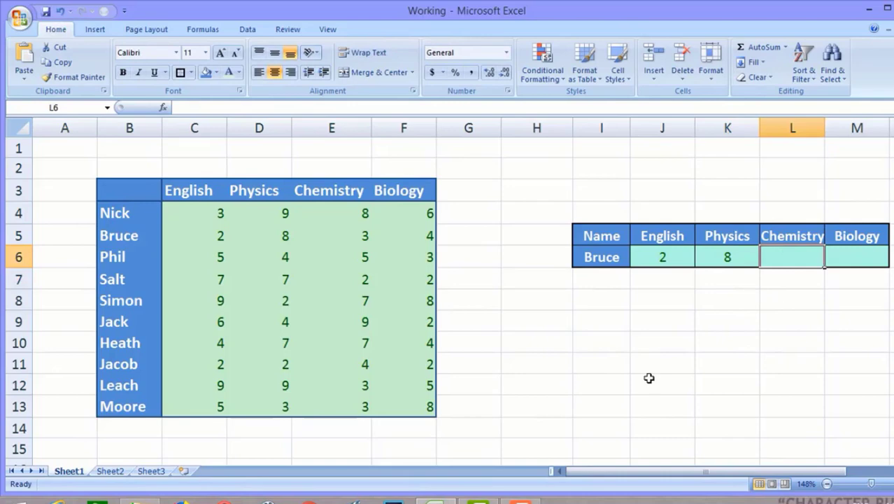
pyautogui.write('=')
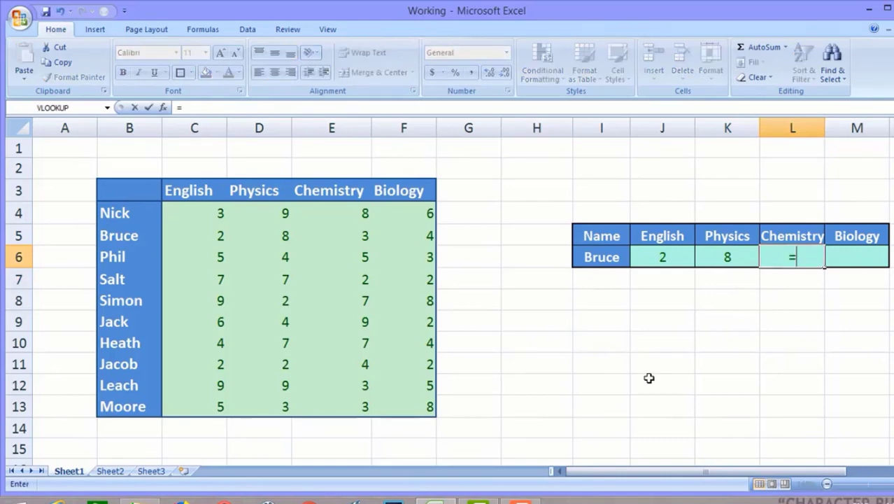
pyautogui.write('vlooku')
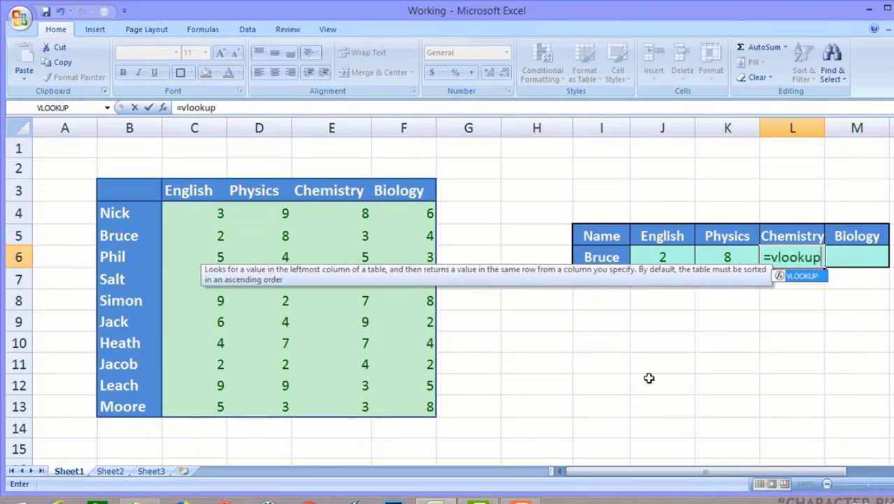
pyautogui.write('p')
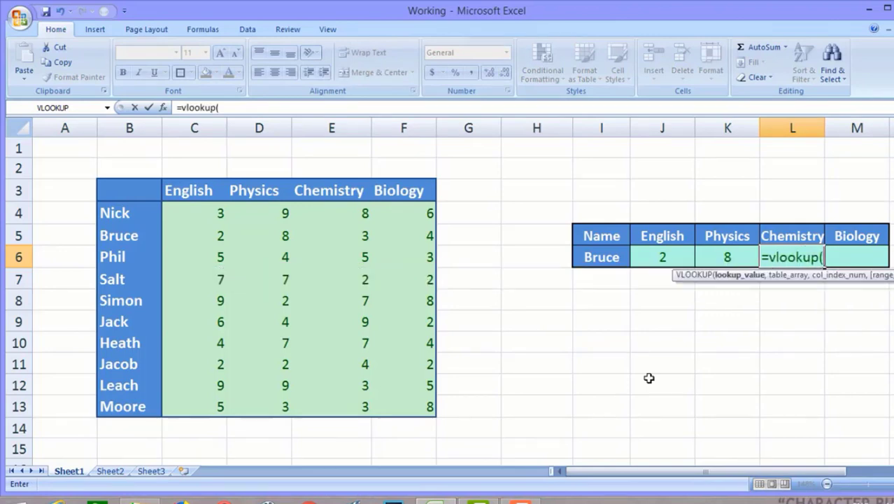
pyautogui.write('(')
pyautogui.write('i')
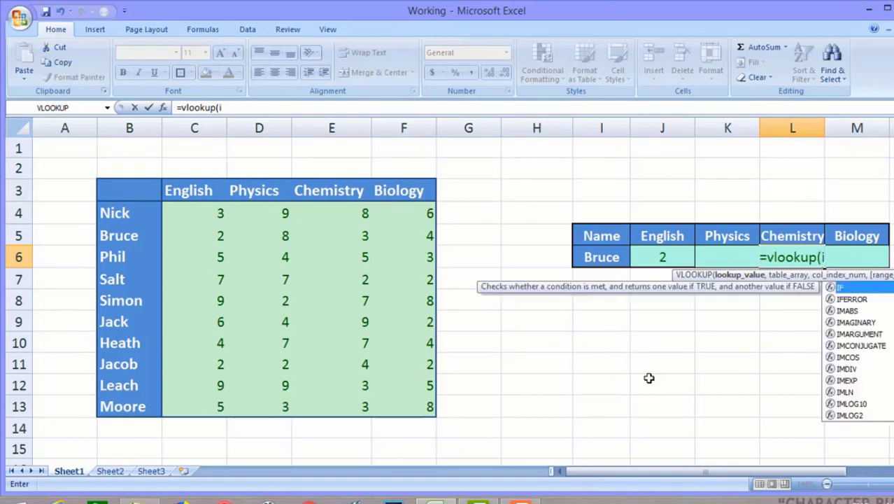
pyautogui.write('6,')
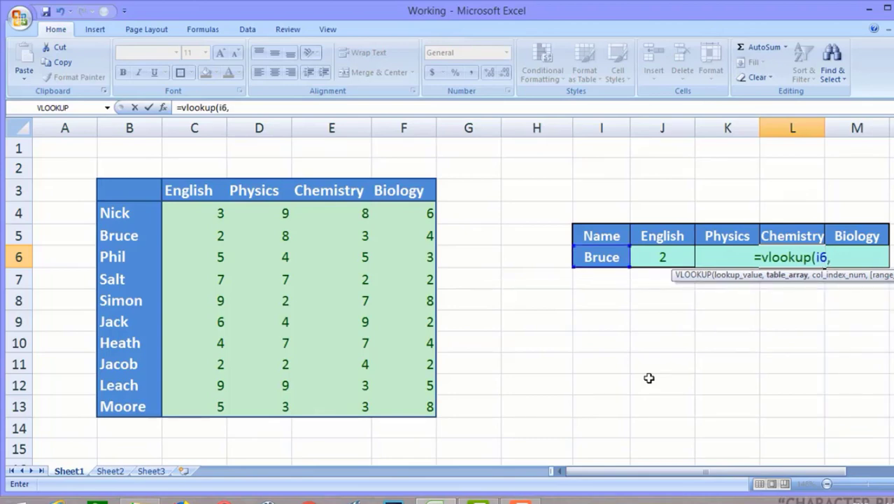
# - Complete the Chemistry formula with the named range scores as table array, column index 4 and false for exact match
pyautogui.write('scores')
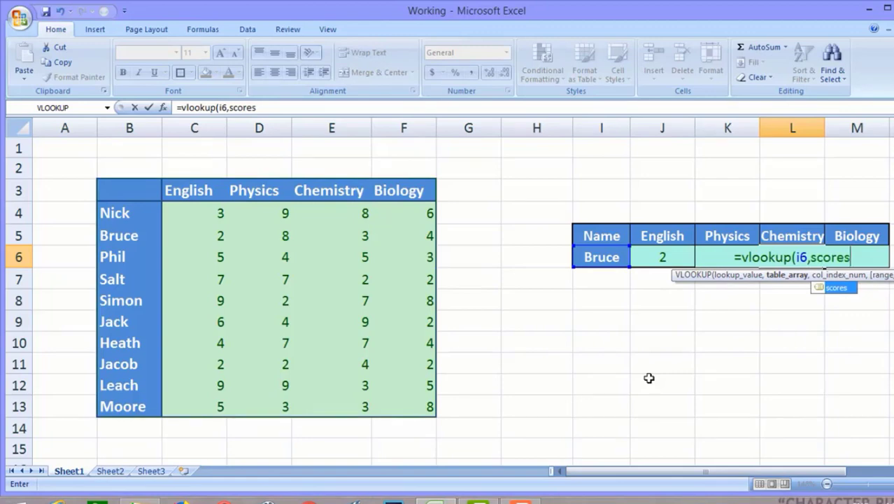
pyautogui.write(',')
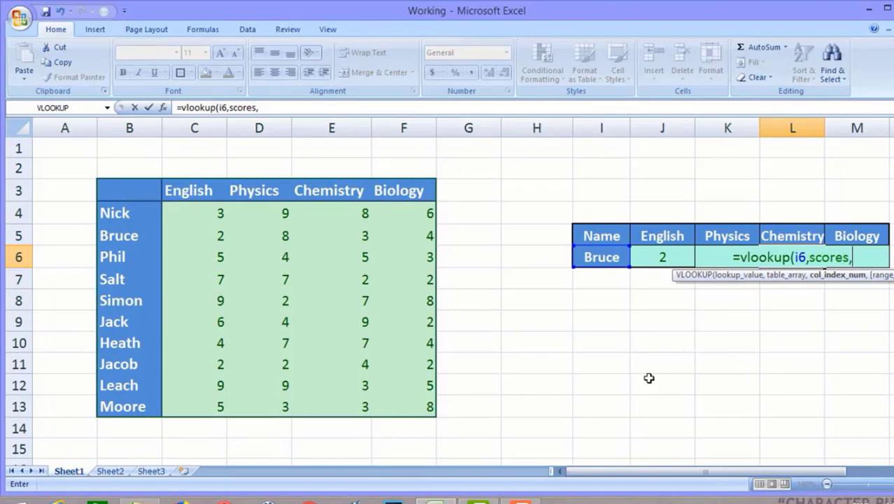
pyautogui.write('4')
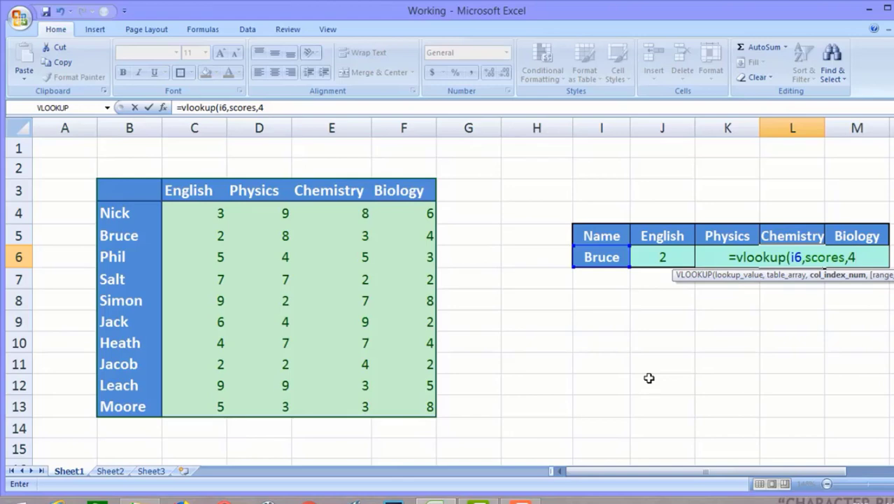
pyautogui.write(',false')
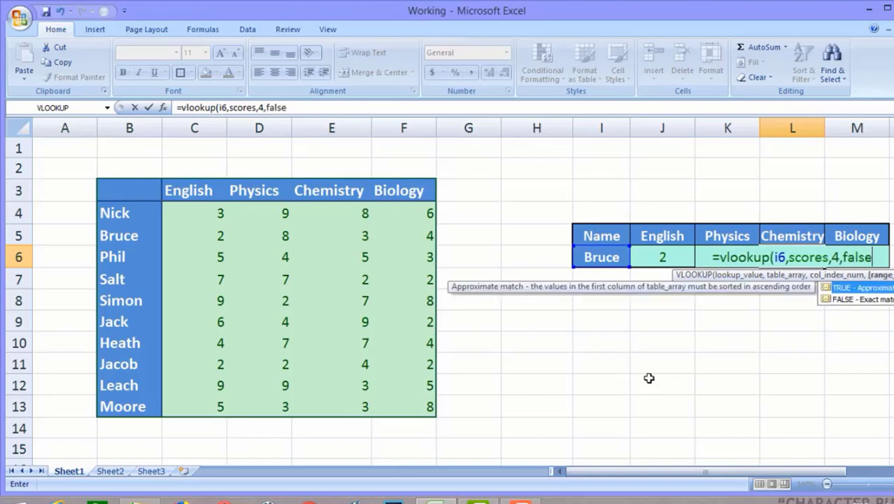
pyautogui.write(')')
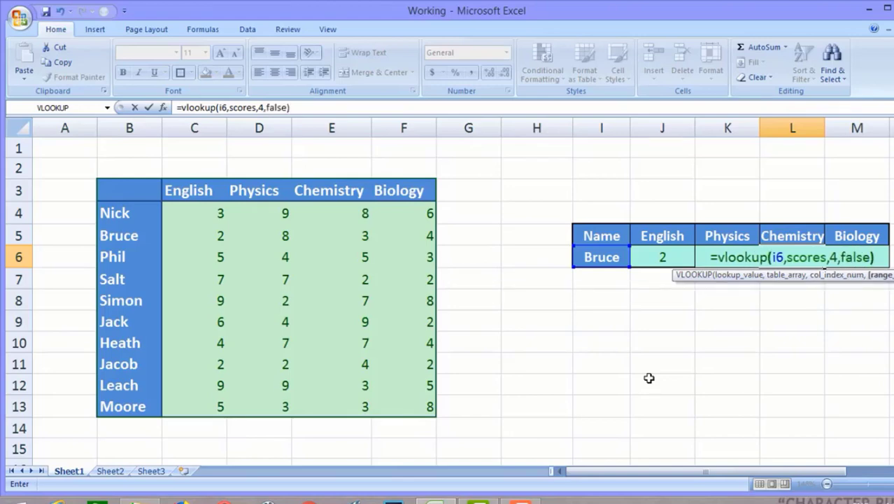
pyautogui.press('Return')
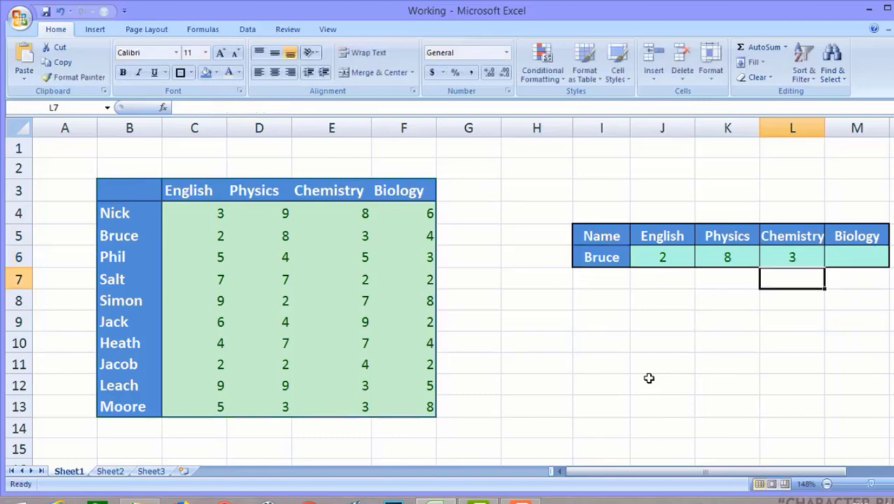
# - Begin a VLOOKUP formula in cell M6 under Biology, with i6 as the lookup value
pyautogui.press('Right')
pyautogui.press('Up')
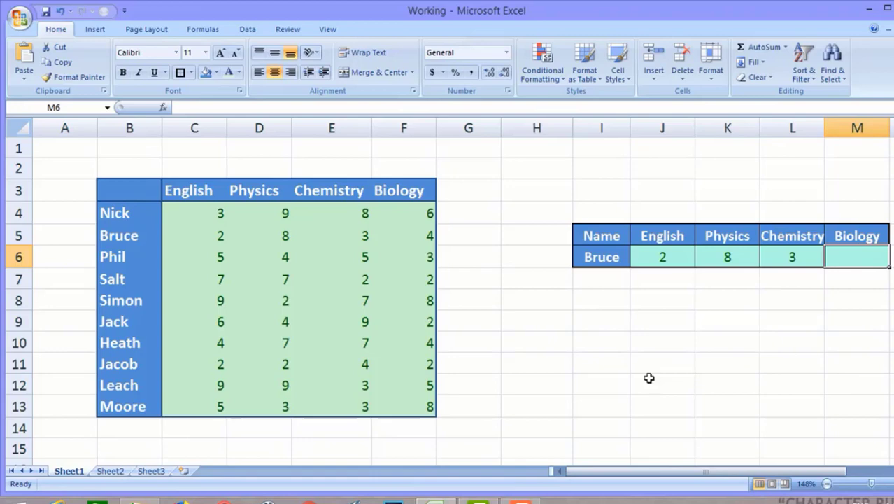
pyautogui.write('=vl')
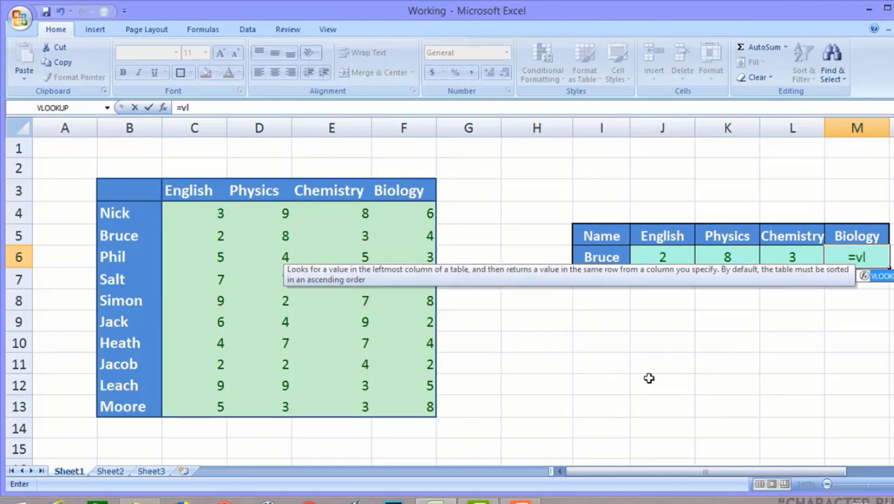
pyautogui.write('oo')
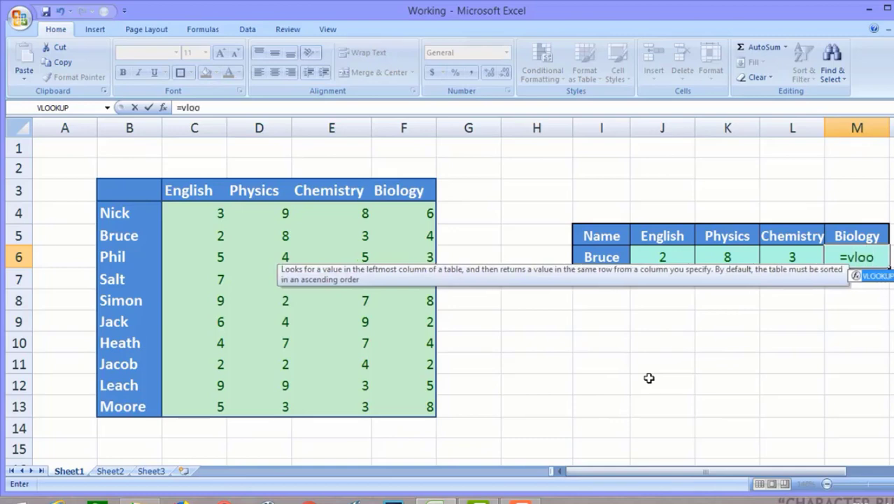
pyautogui.write('kup')
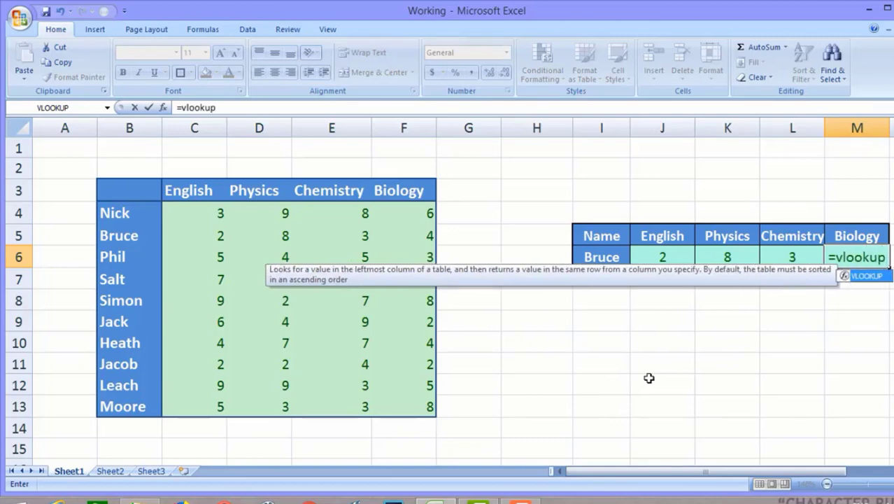
pyautogui.write('(')
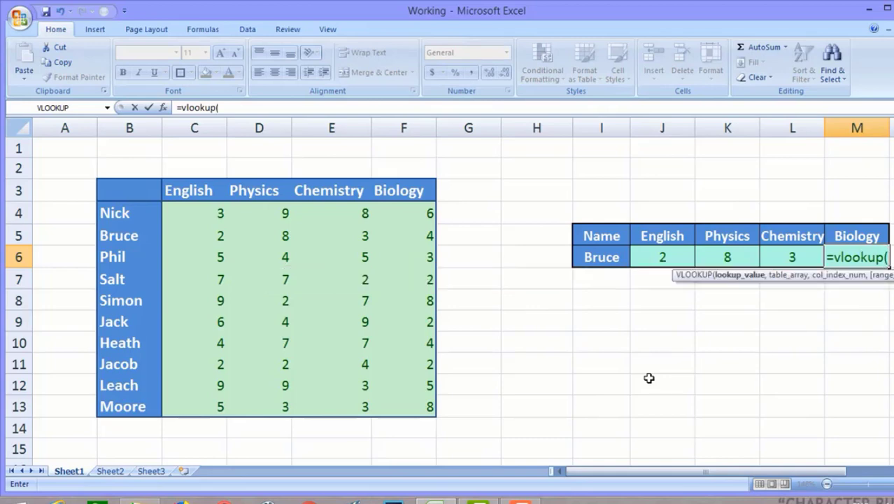
pyautogui.write('i6')
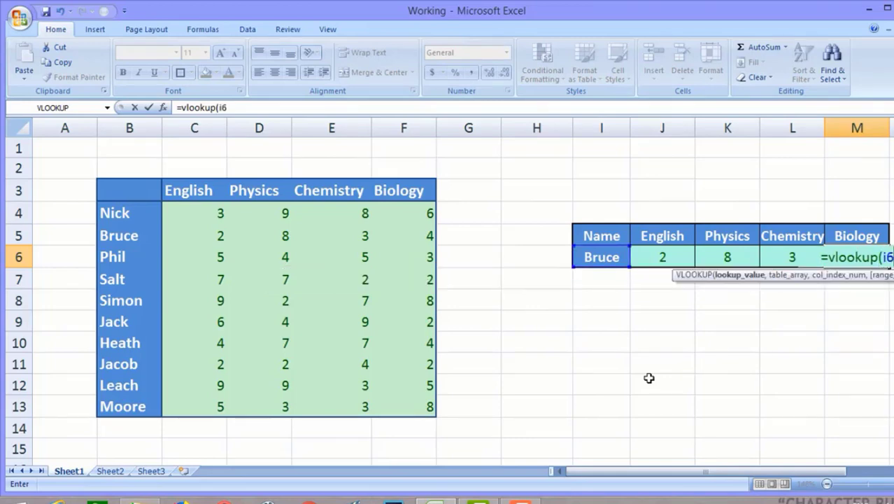
pyautogui.write(',')
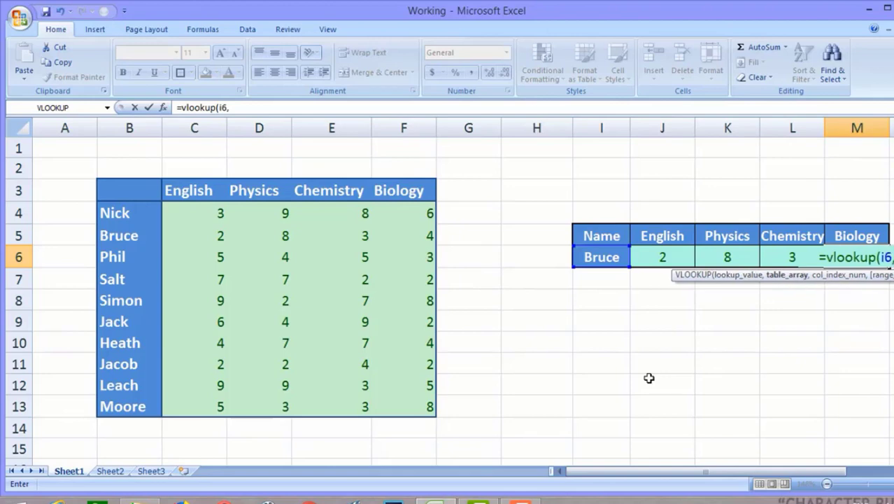
# - Complete the Biology formula with the named range scores as table array, column index 5 and false for exact match
pyautogui.write('s')
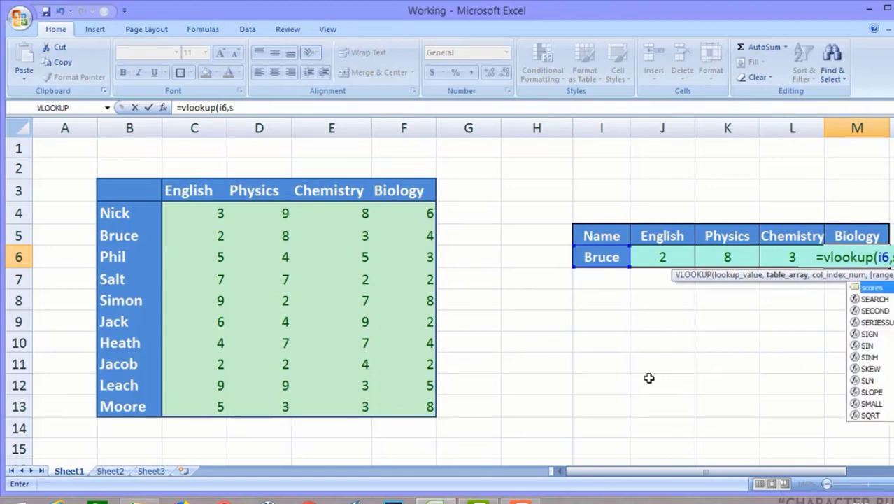
pyautogui.write('cores')
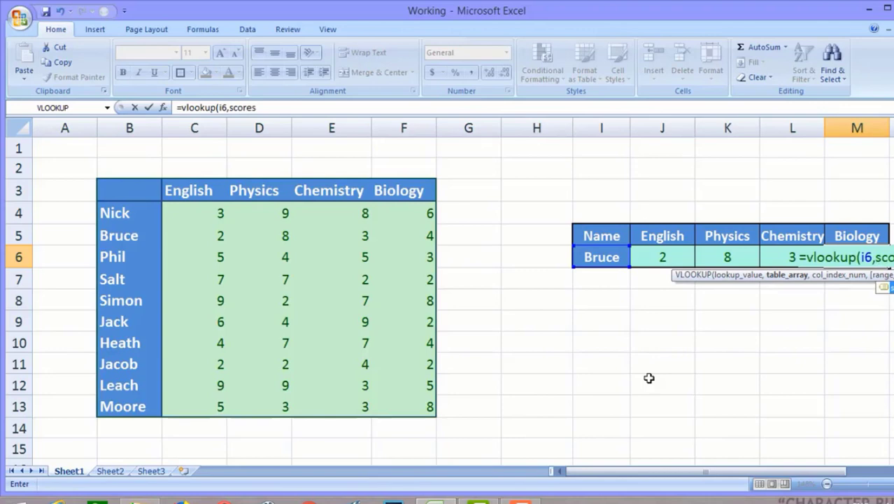
pyautogui.write(',')
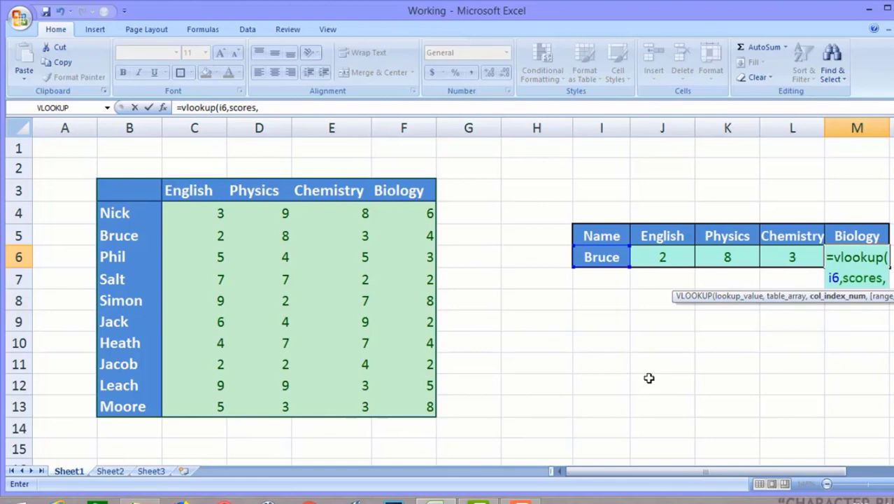
pyautogui.write('5')
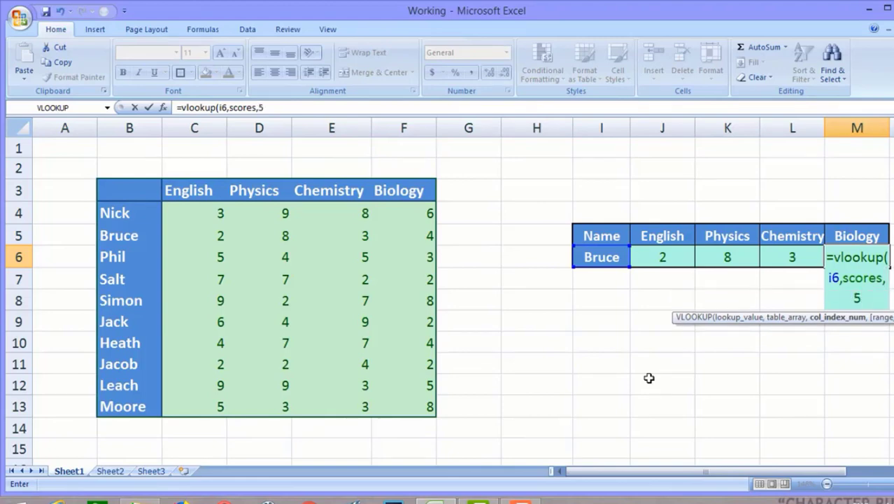
pyautogui.write(',')
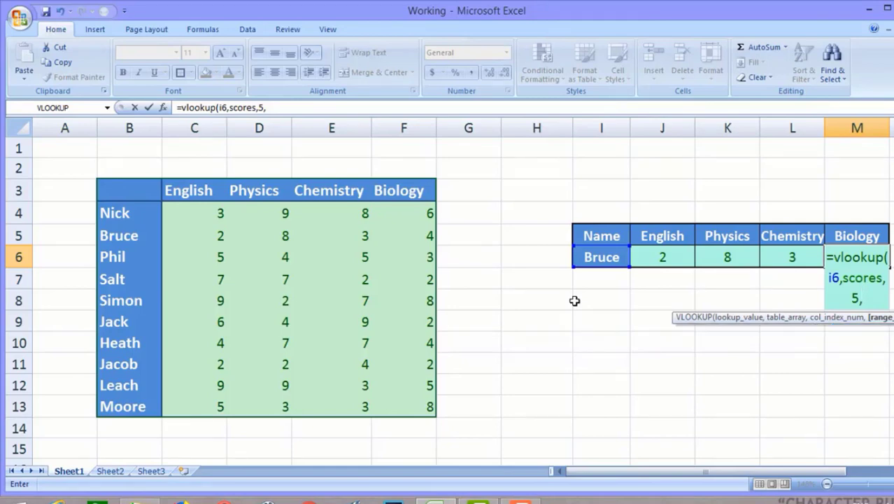
pyautogui.press('BackSpace')
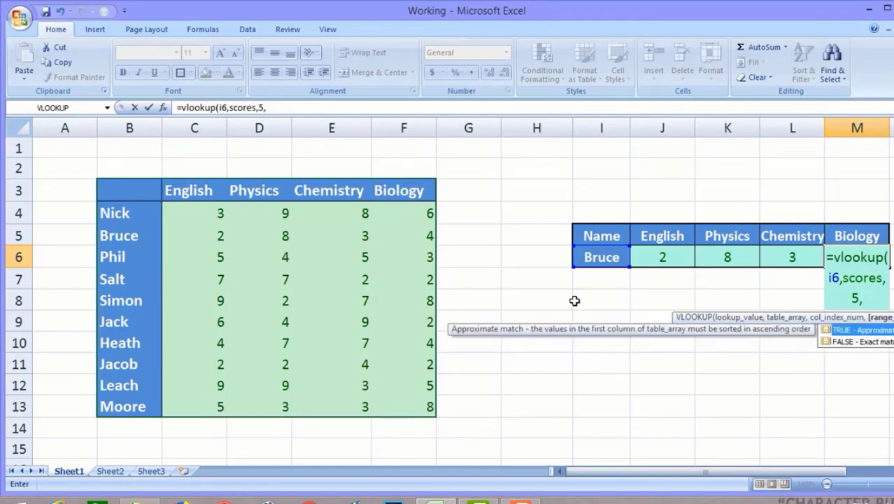
pyautogui.write('false')
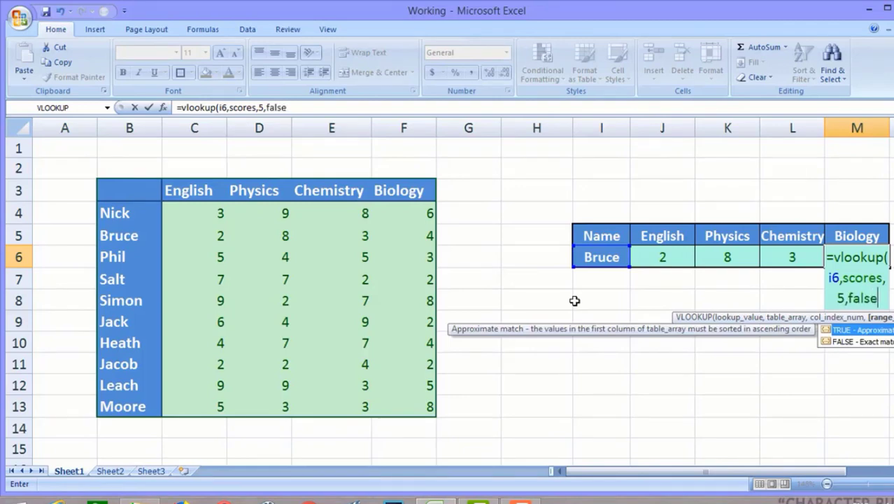
pyautogui.write(')')
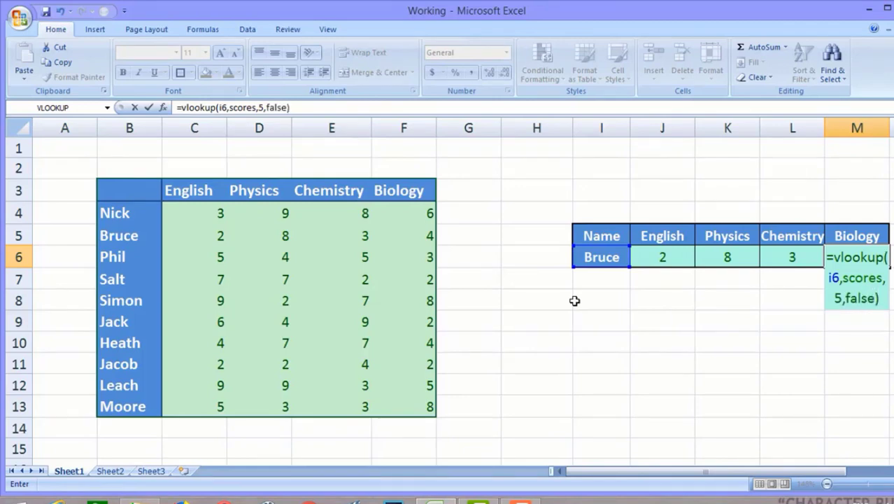
pyautogui.press('Return')
pyautogui.click(619, 285)
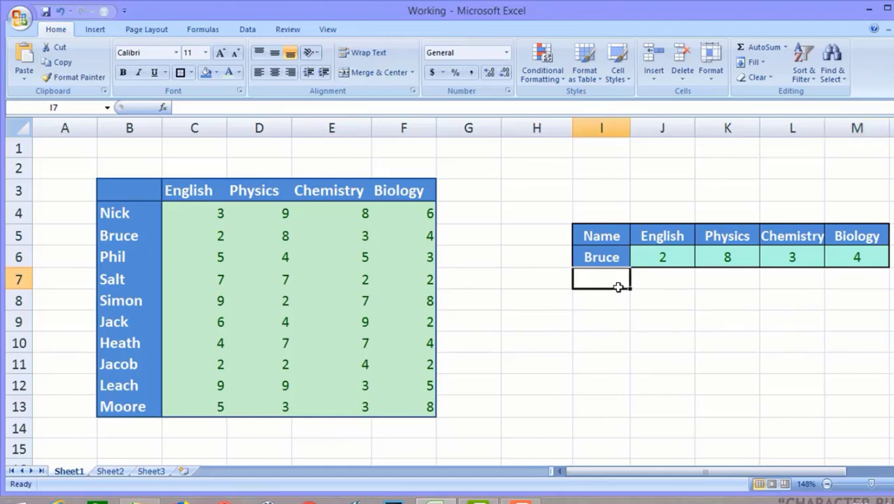
pyautogui.click(609, 302)
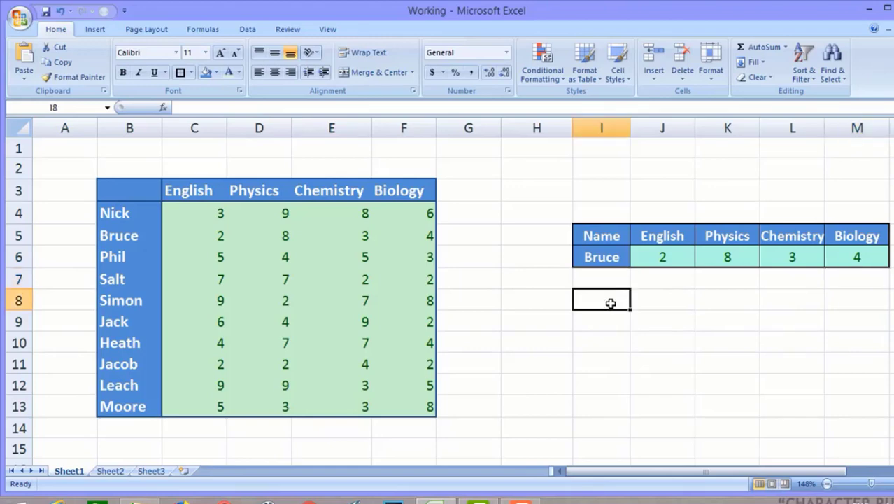
# - Replace the lookup name in cell I6 with the student name listed in B8 to test the formulas
pyautogui.click(613, 259)
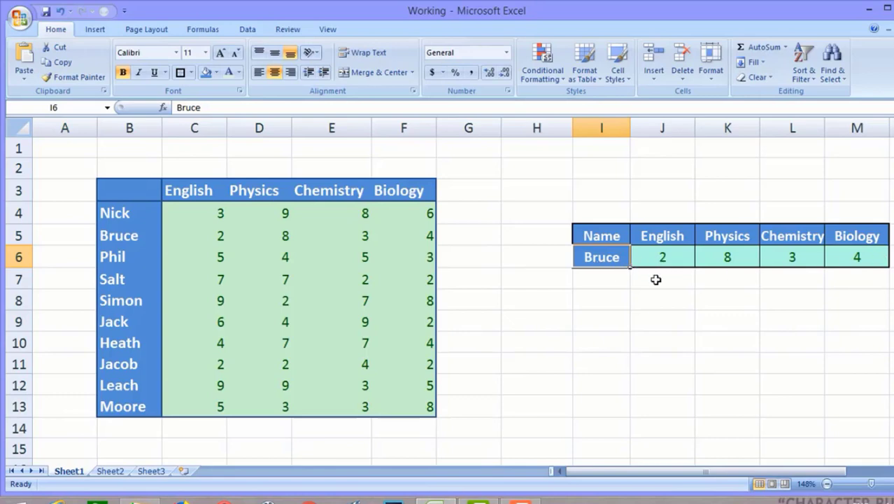
pyautogui.doubleClick(605, 261)
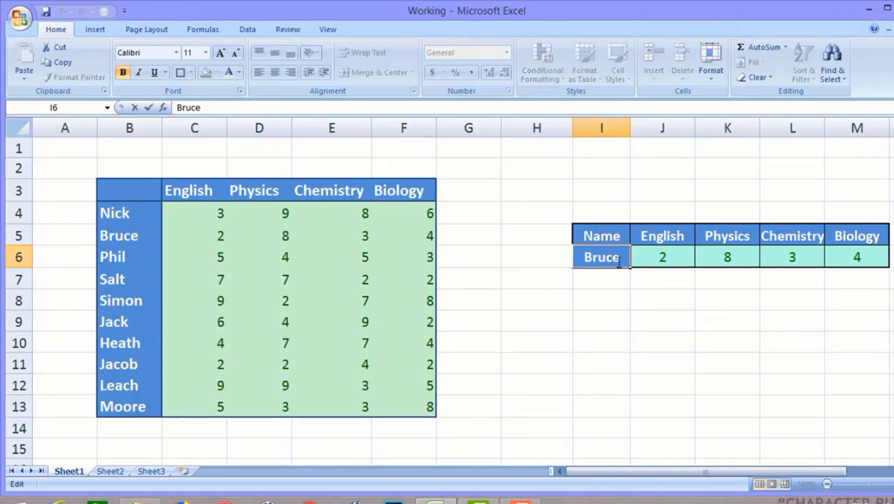
pyautogui.moveTo(621, 257); pyautogui.dragTo(579, 257)
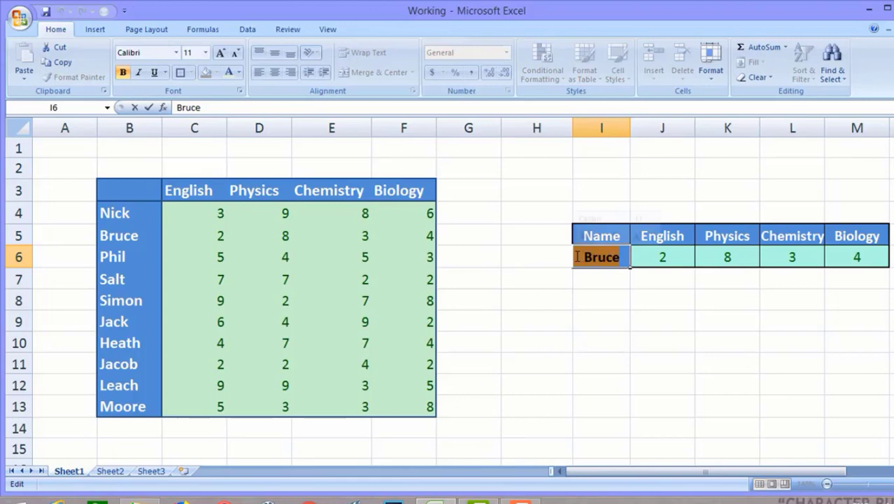
pyautogui.write('Simon')
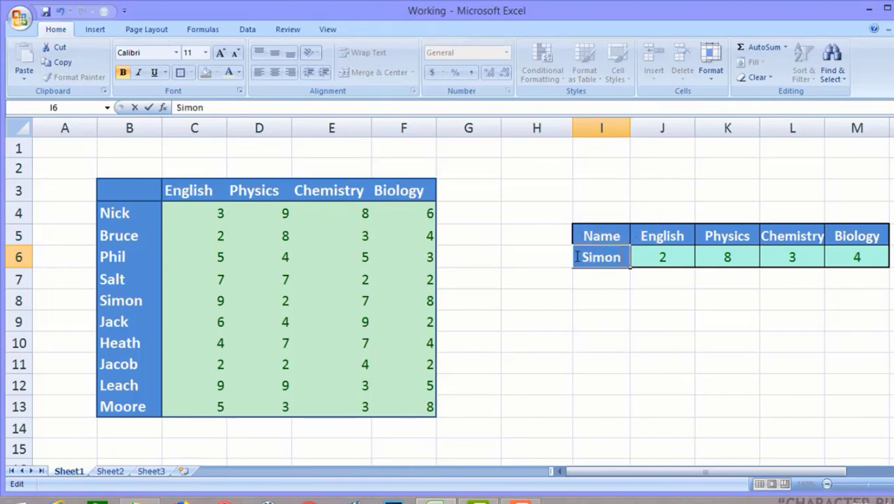
pyautogui.press('Return')
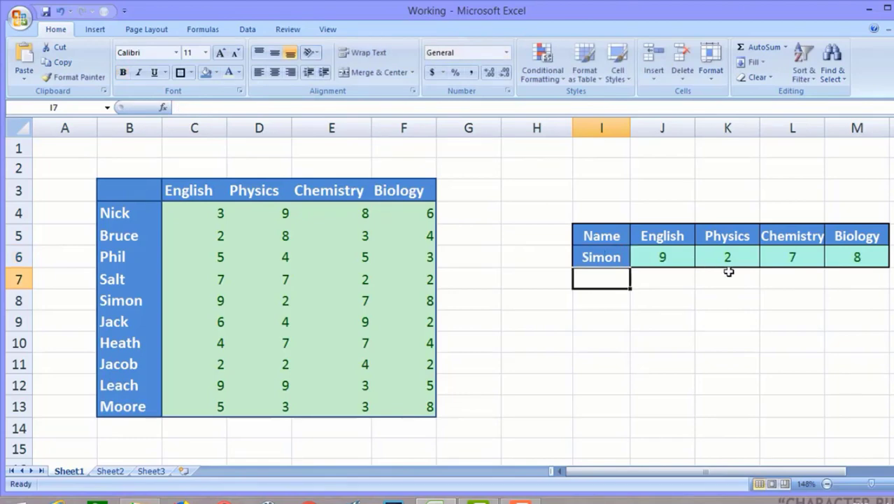
# - Change the lookup name in cell I6 to the last student listed in the marks table, in B13
pyautogui.click(604, 258)
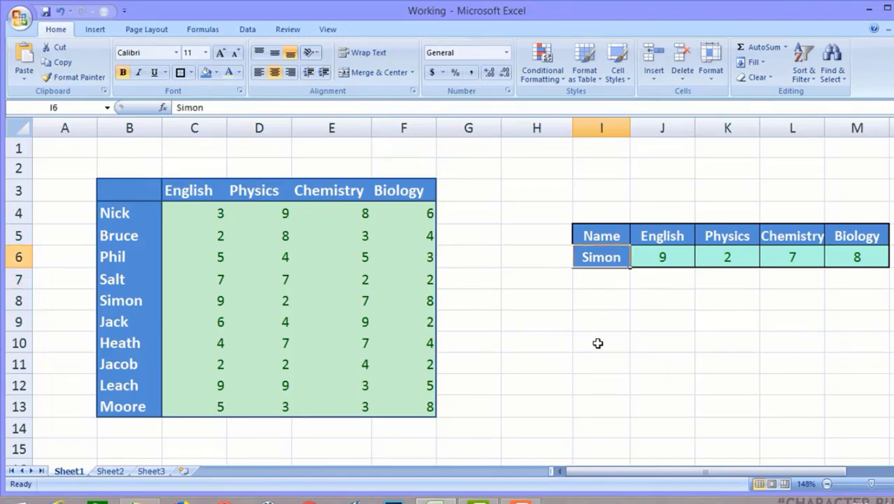
pyautogui.write('Moore')
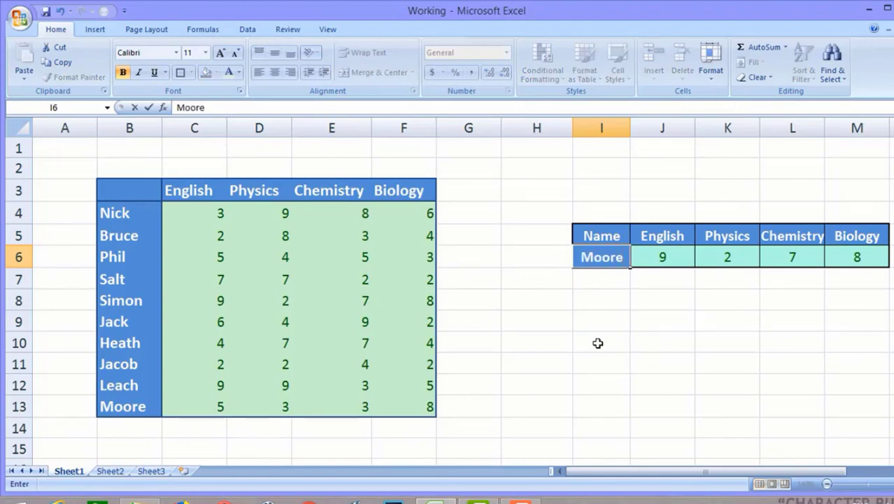
pyautogui.press('Return')
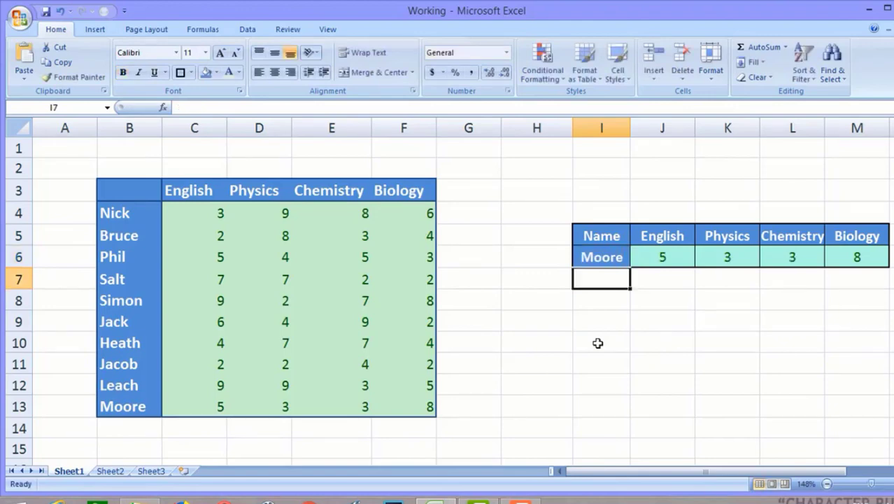
pyautogui.click(677, 337)
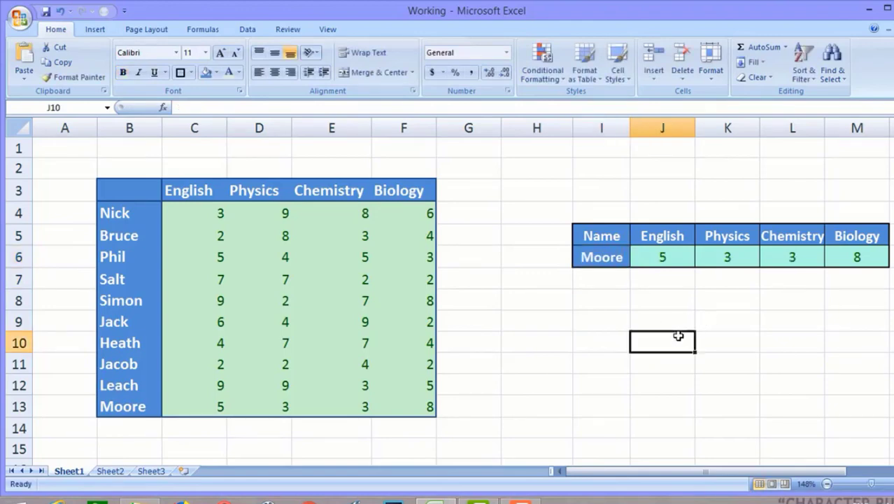